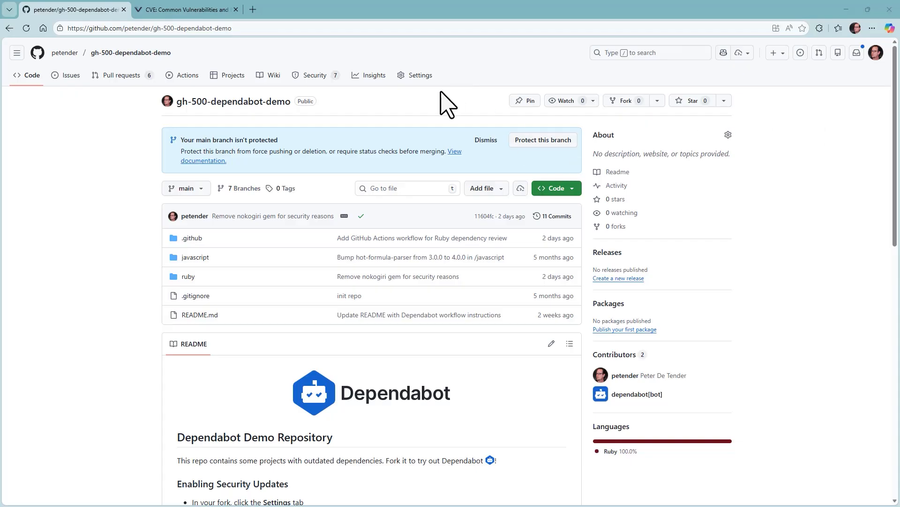
Open the repository's Advanced Security settings and highlight the enabled Dependabot alerts setting
{"action": "left_click", "coordinate": [420, 76]}
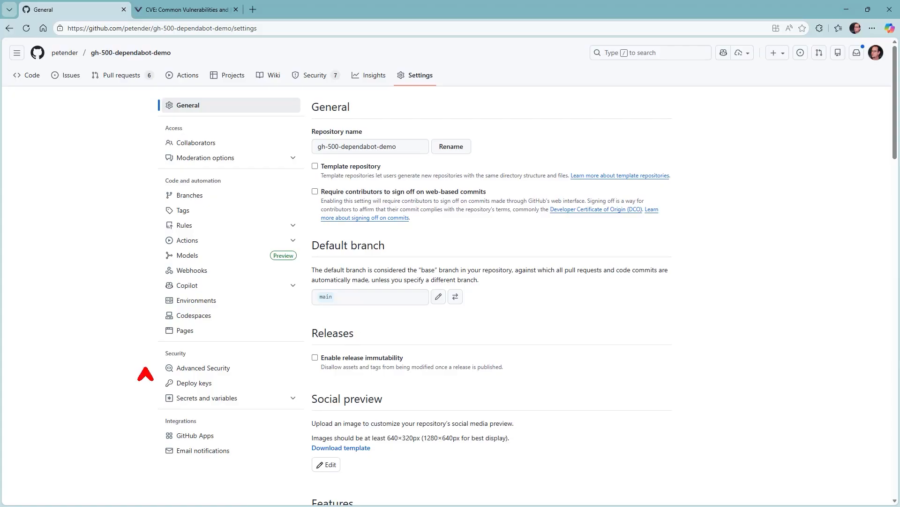
{"action": "left_click", "coordinate": [205, 368]}
{"action": "scroll", "coordinate": [573, 368], "scroll_direction": "down", "scroll_amount": 1}
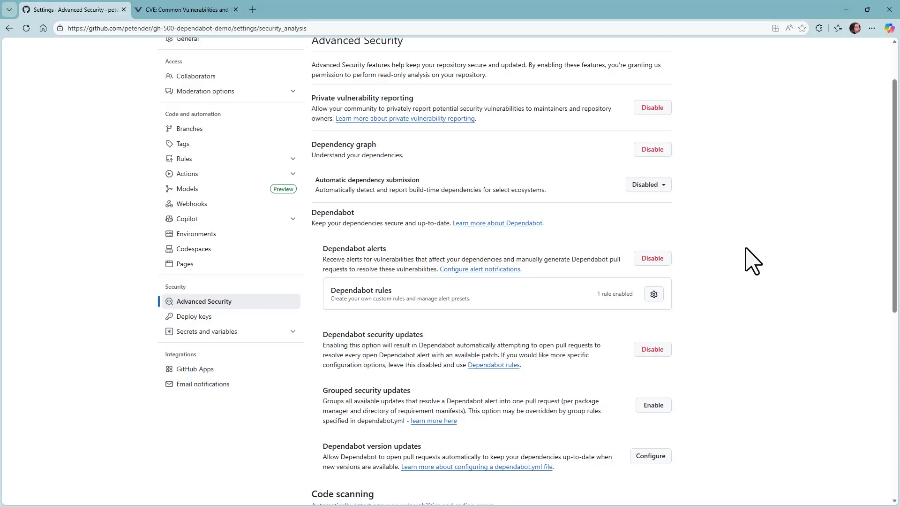
{"action": "key", "text": "ctrl+2"}
{"action": "left_click_drag", "start_coordinate": [682, 250], "coordinate": [721, 226]}
{"action": "key", "text": "Escape"}
{"action": "scroll", "coordinate": [752, 229], "scroll_direction": "up", "scroll_amount": 2}
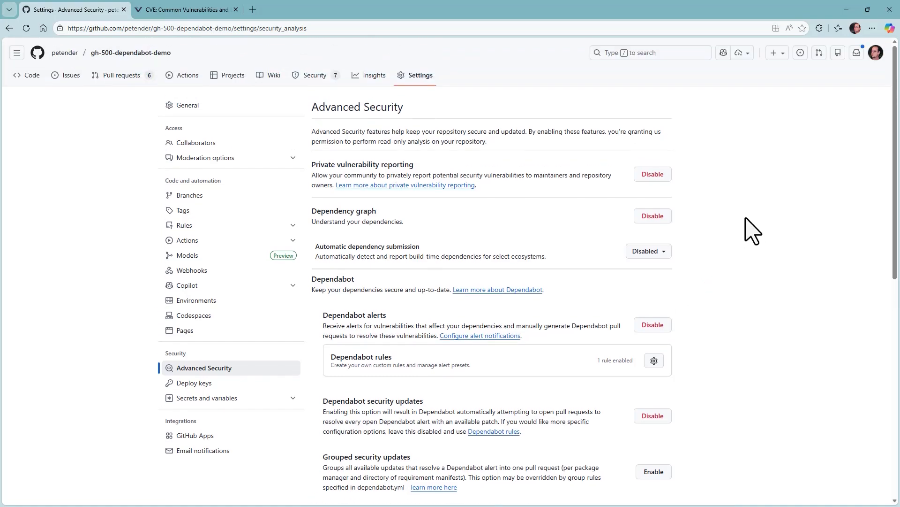
On the Security overview, point out enabled Dependabot alerts, then open alert #5 'Command Injection in lodash'
{"action": "left_click", "coordinate": [312, 78]}
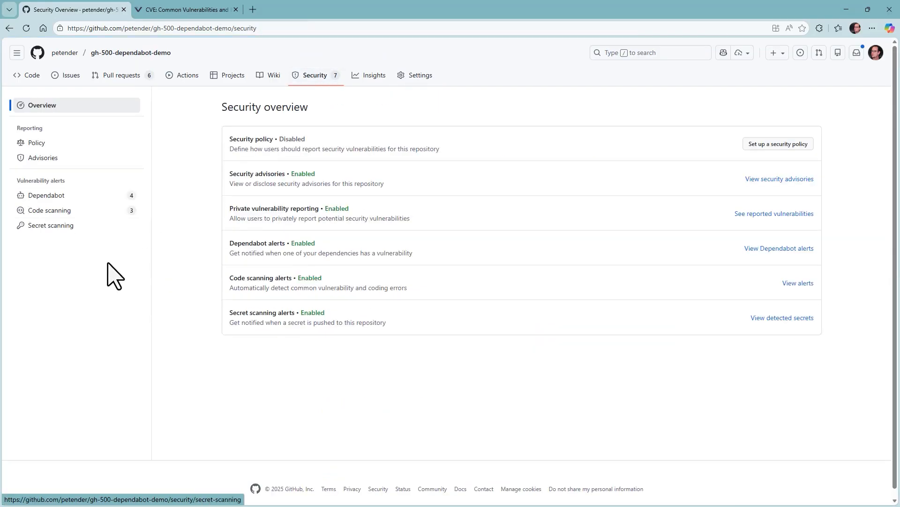
{"action": "key", "text": "ctrl+2"}
{"action": "left_click_drag", "start_coordinate": [73, 195], "coordinate": [98, 178]}
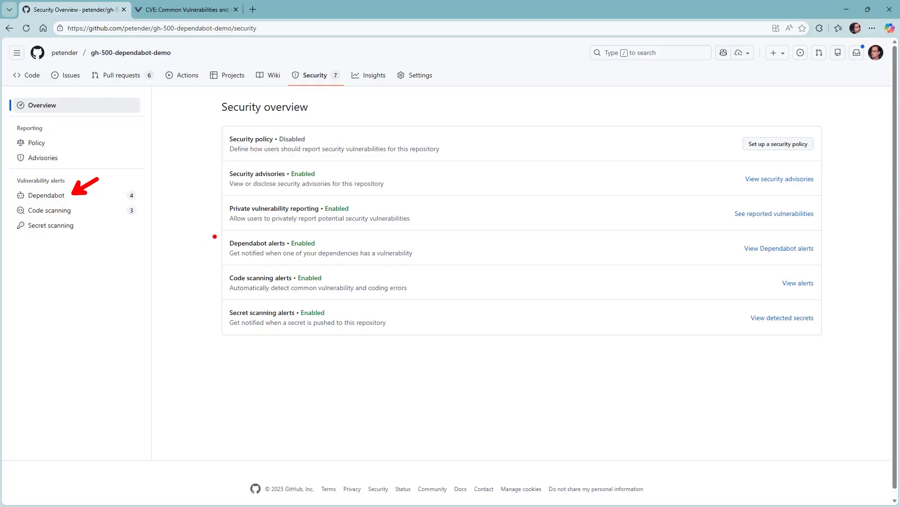
{"action": "mouse_move", "coordinate": [220, 236]}
{"action": "left_mouse_down"}
{"action": "mouse_move", "coordinate": [214, 256]}
{"action": "mouse_move", "coordinate": [451, 265]}
{"action": "left_mouse_up"}
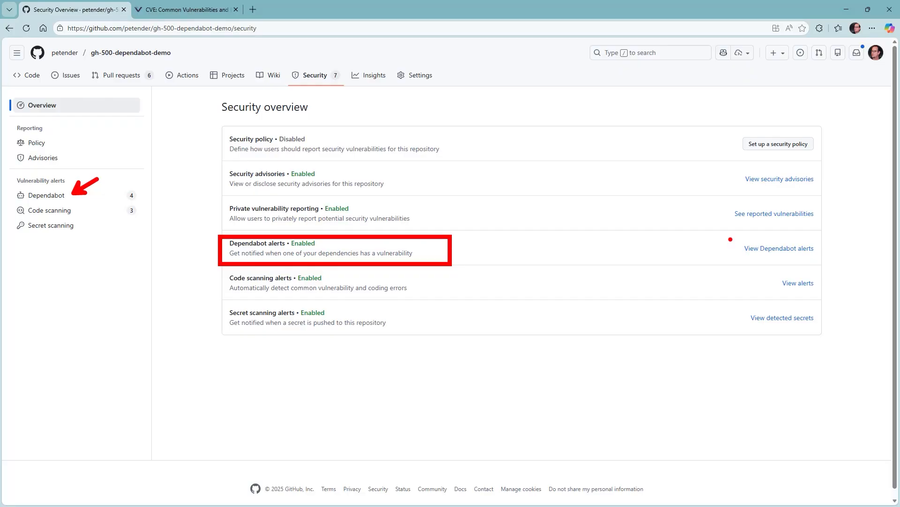
{"action": "key", "text": "Escape"}
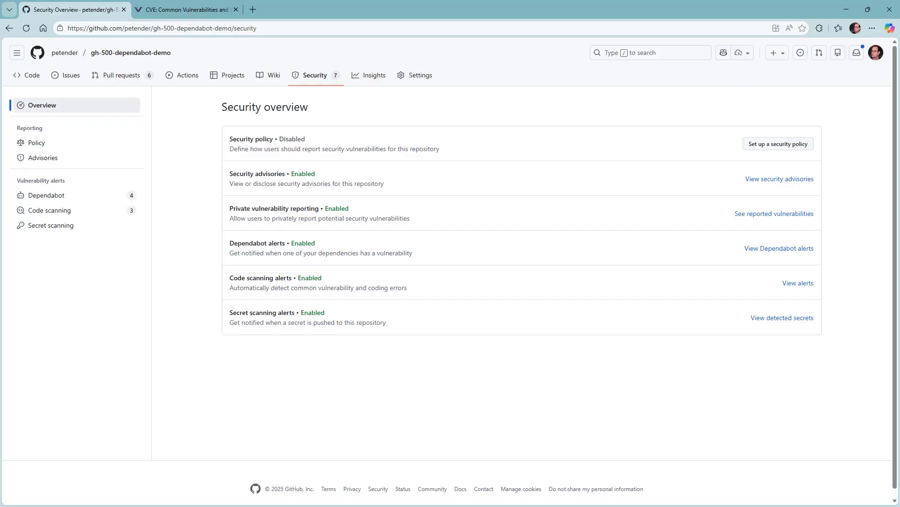
{"action": "left_click", "coordinate": [65, 198]}
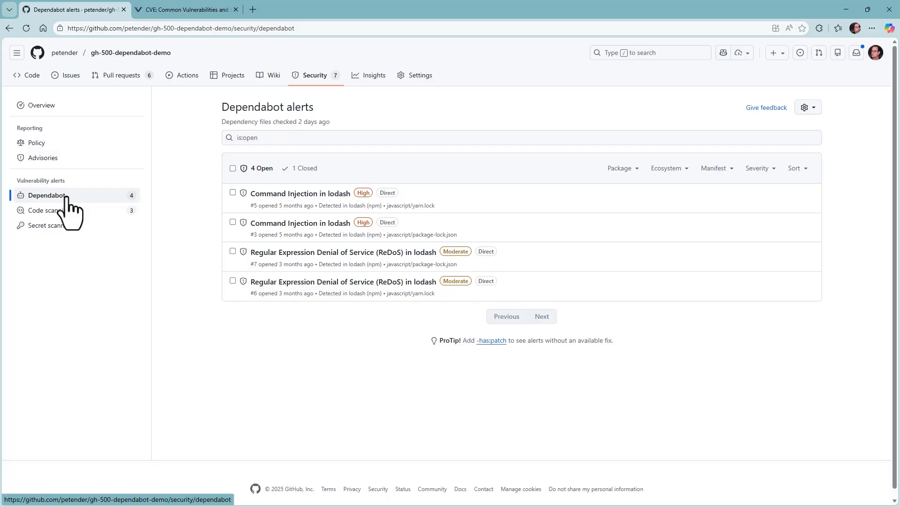
{"action": "left_click", "coordinate": [314, 194]}
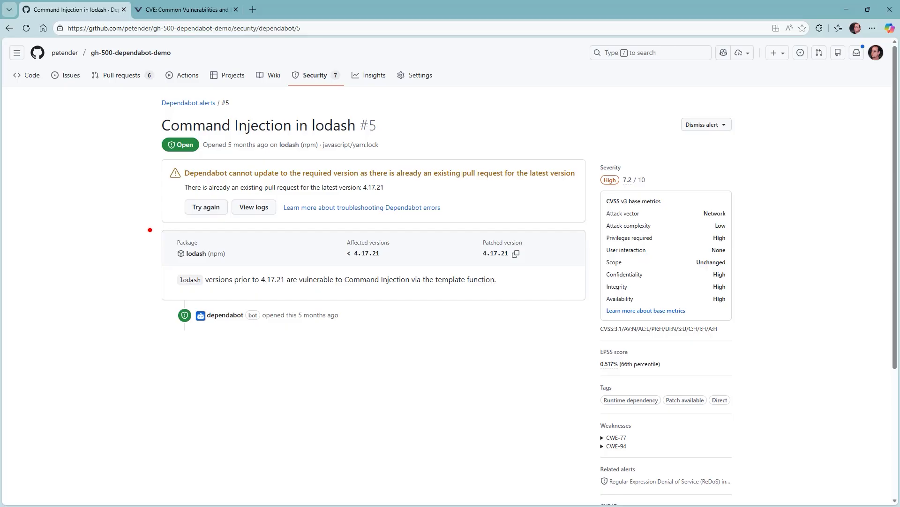
Highlight the affected lodash package, versions below 4.17.21, Command Injection wording and patched version 4.17.21
{"action": "mouse_move", "coordinate": [157, 230]}
{"action": "left_mouse_down"}
{"action": "mouse_move", "coordinate": [183, 266]}
{"action": "mouse_move", "coordinate": [239, 266]}
{"action": "left_mouse_up"}
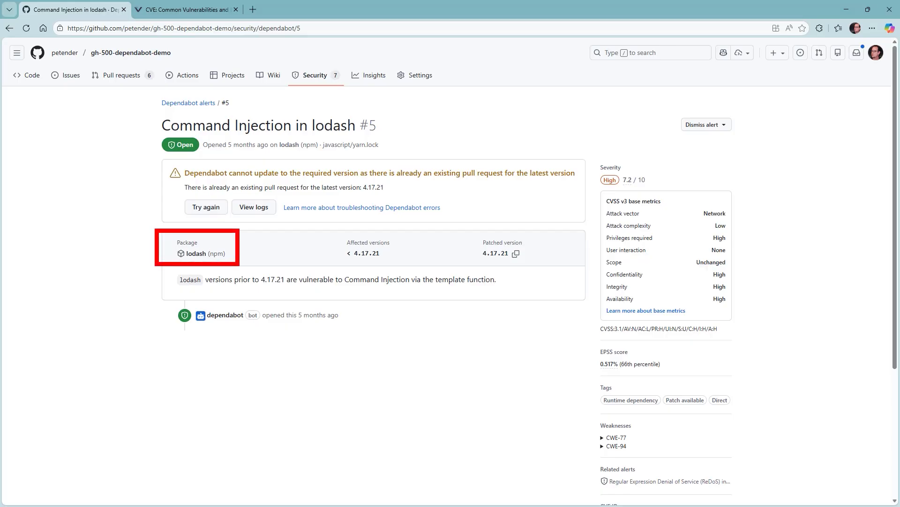
{"action": "mouse_move", "coordinate": [335, 230]}
{"action": "left_mouse_down"}
{"action": "mouse_move", "coordinate": [338, 242]}
{"action": "mouse_move", "coordinate": [397, 266]}
{"action": "left_mouse_up"}
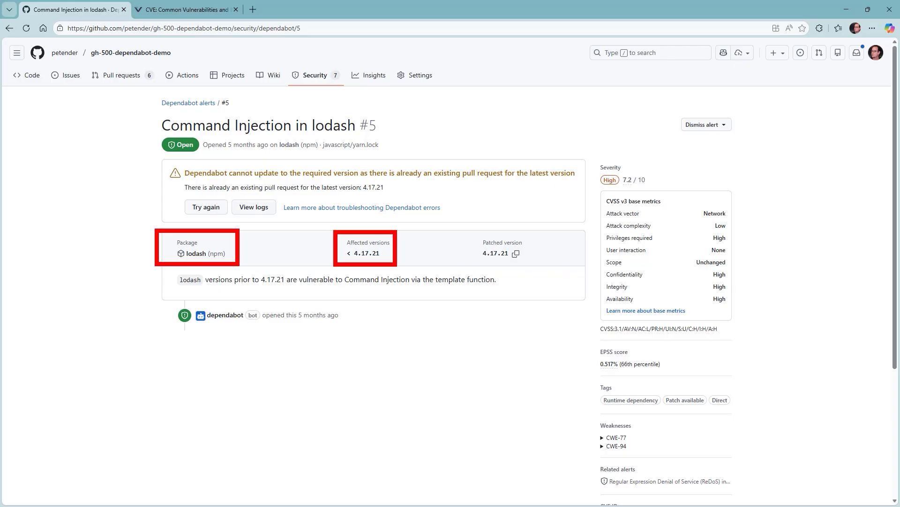
{"action": "left_click_drag", "start_coordinate": [313, 288], "coordinate": [408, 288]}
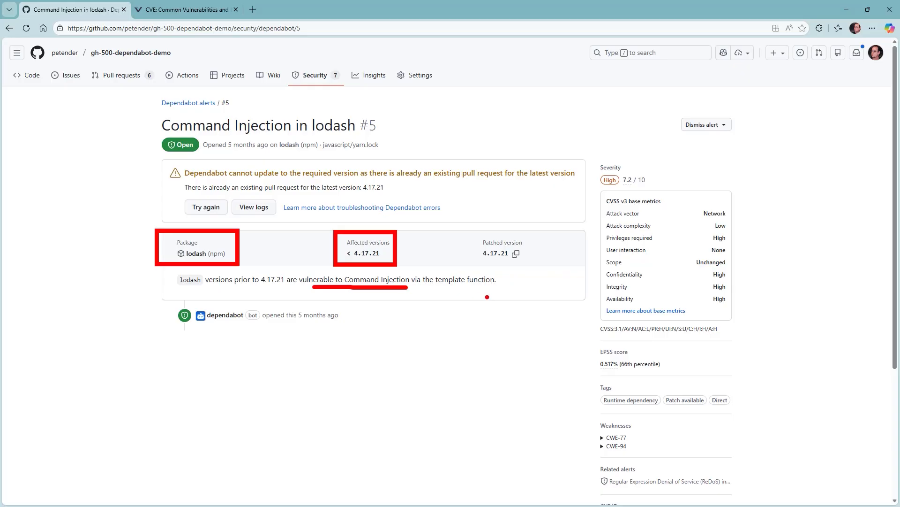
{"action": "key", "text": "g"}
{"action": "left_click_drag", "start_coordinate": [515, 264], "coordinate": [514, 299]}
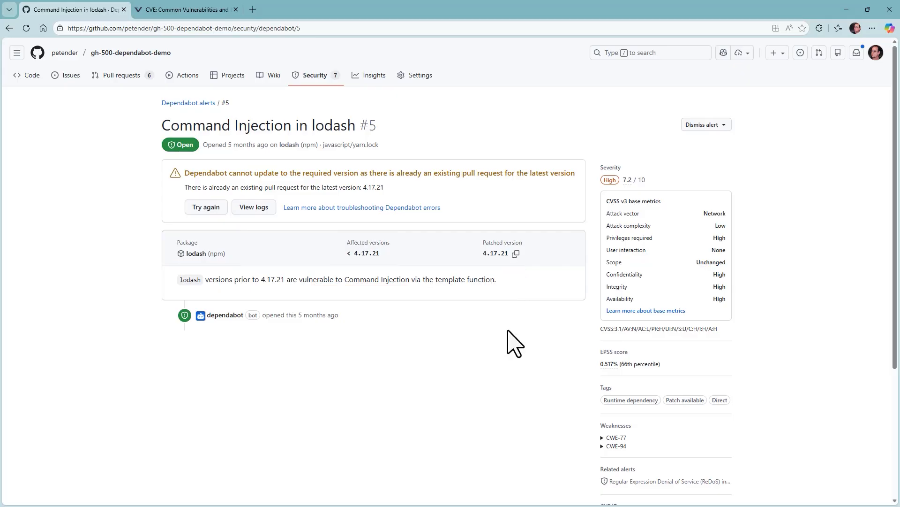
Point out the CVSS v3 metrics: Network attack vector, High privileges required, and 0.517% EPSS score
{"action": "scroll", "coordinate": [802, 429], "scroll_direction": "down", "scroll_amount": 1}
{"action": "scroll", "coordinate": [804, 439], "scroll_direction": "down", "scroll_amount": 4}
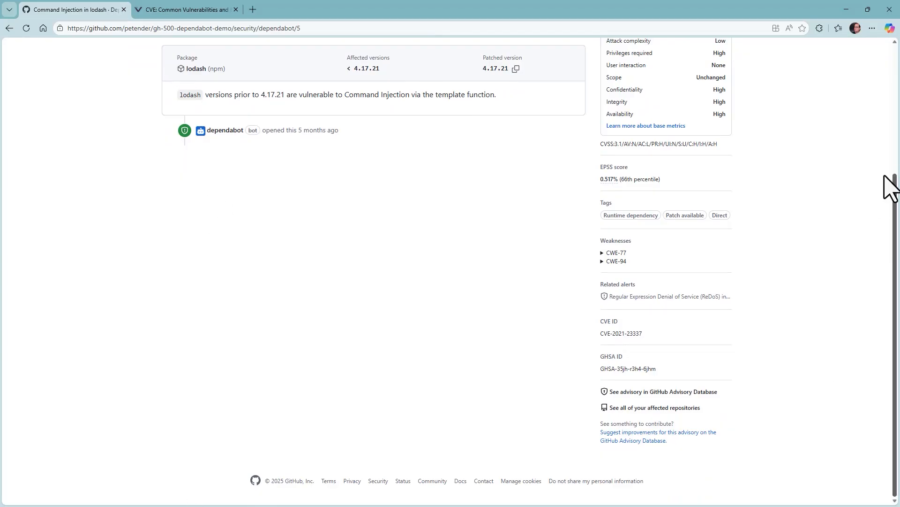
{"action": "scroll", "coordinate": [827, 136], "scroll_direction": "up", "scroll_amount": 3}
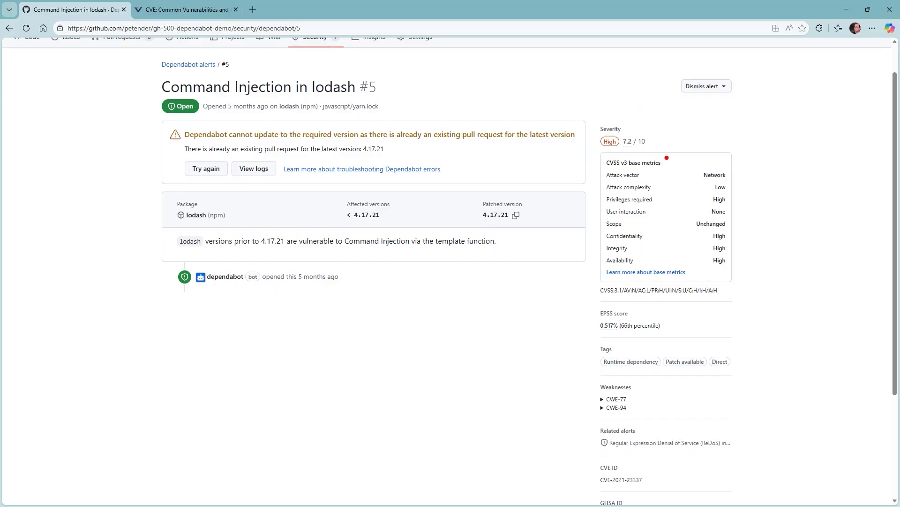
{"action": "left_click_drag", "start_coordinate": [666, 162], "coordinate": [704, 146]}
{"action": "left_click_drag", "start_coordinate": [736, 174], "coordinate": [766, 172]}
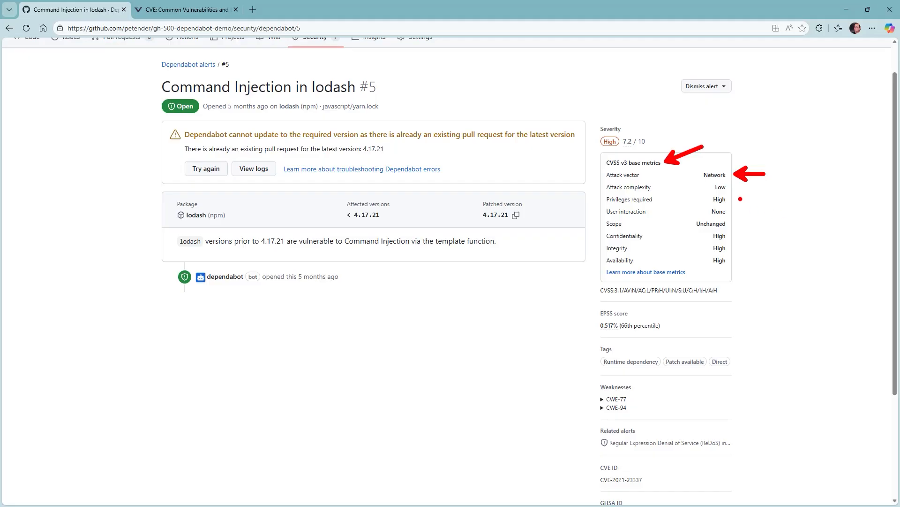
{"action": "left_click_drag", "start_coordinate": [738, 202], "coordinate": [763, 198]}
{"action": "left_click_drag", "start_coordinate": [596, 325], "coordinate": [582, 336]}
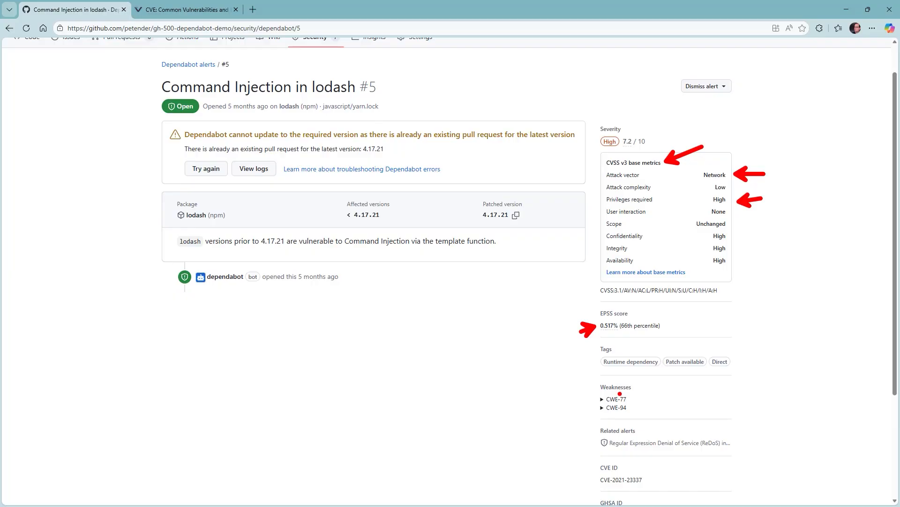
{"action": "key", "text": "Escape"}
Point out the CVE-2021-23337 identifier and the CWE-77 and CWE-94 weaknesses
{"action": "scroll", "coordinate": [617, 402], "scroll_direction": "down", "scroll_amount": 2}
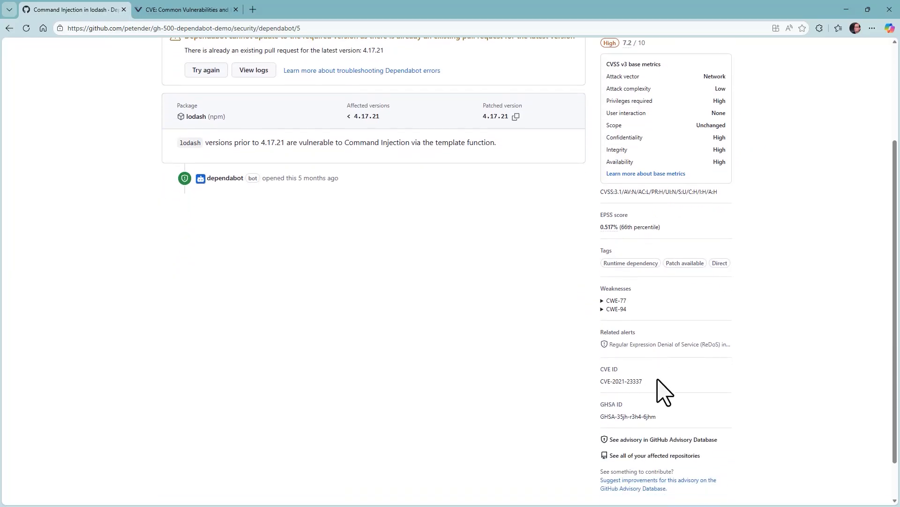
{"action": "scroll", "coordinate": [661, 378], "scroll_direction": "down", "scroll_amount": 1}
{"action": "key", "text": "ctrl+2"}
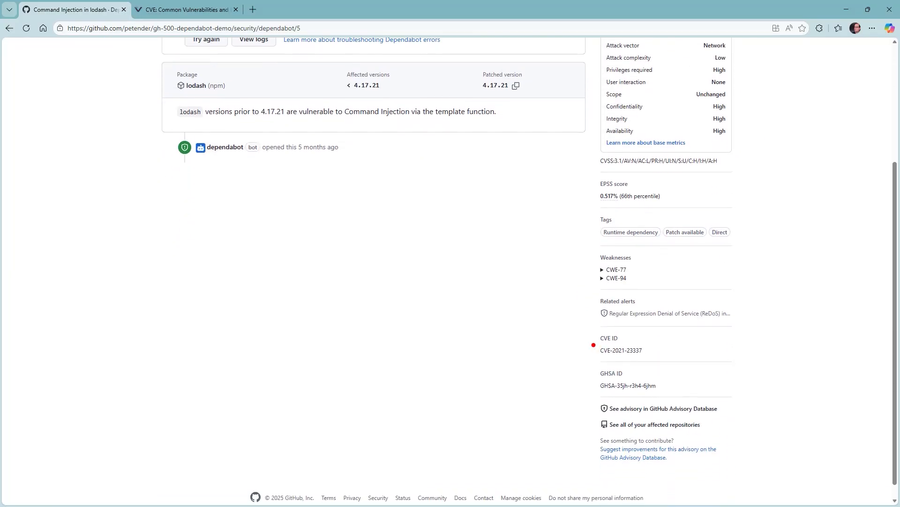
{"action": "left_click_drag", "start_coordinate": [598, 346], "coordinate": [554, 346]}
{"action": "left_click_drag", "start_coordinate": [596, 273], "coordinate": [534, 272]}
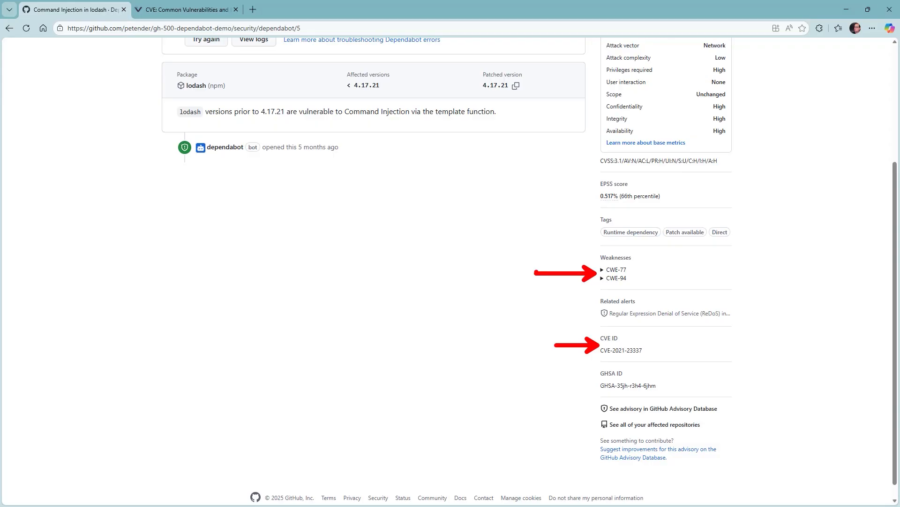
{"action": "key", "text": "Escape"}
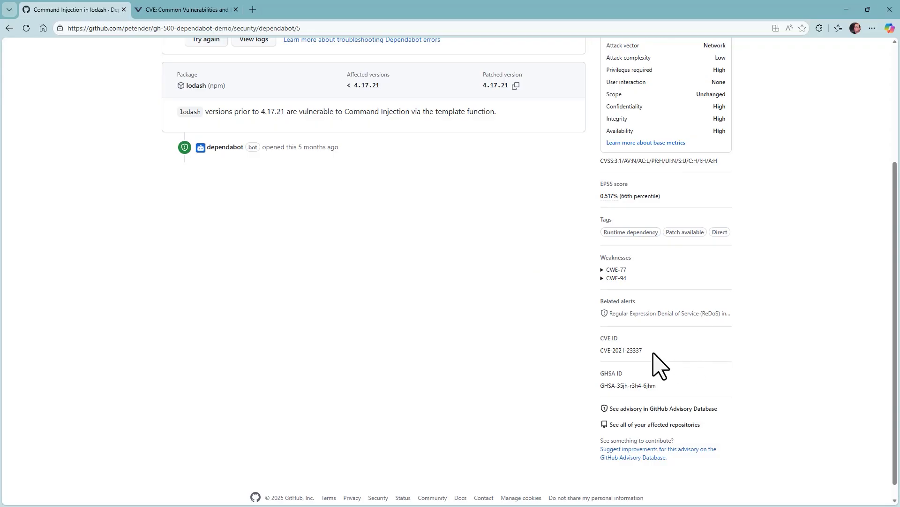
Copy the CVE ID CVE-2021-23337 and switch to the CVE.org page
{"action": "left_click_drag", "start_coordinate": [650, 352], "coordinate": [597, 353]}
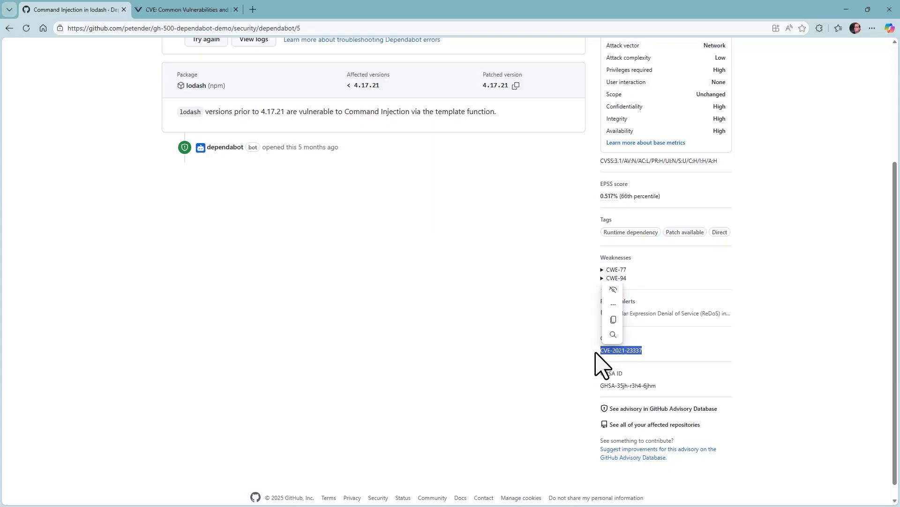
{"action": "key", "text": "ctrl+c"}
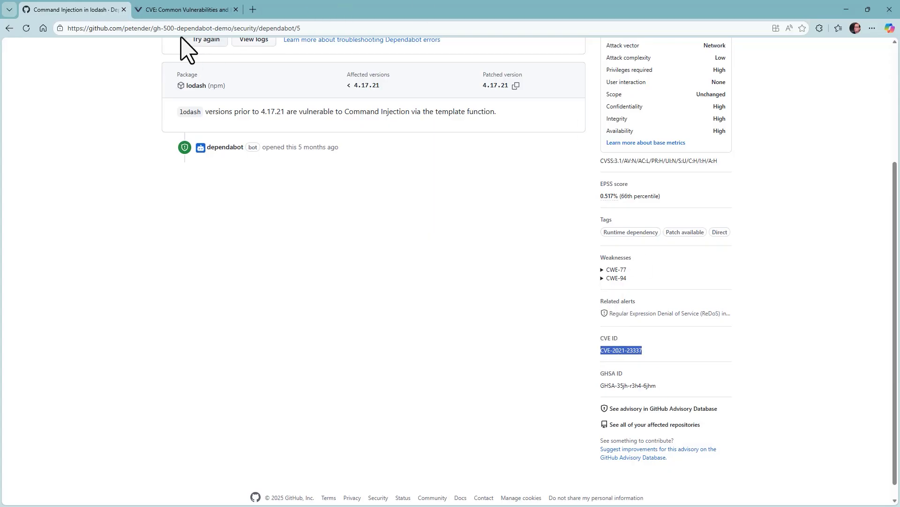
{"action": "left_click", "coordinate": [188, 10]}
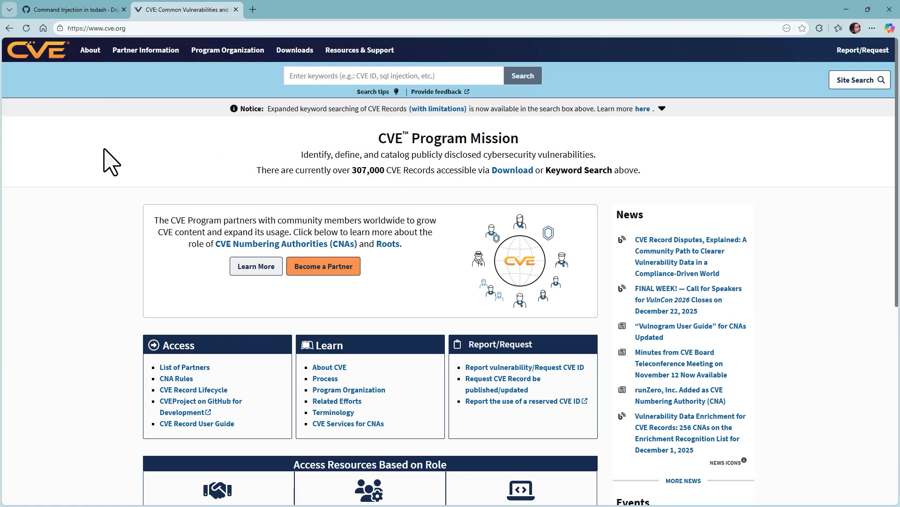
Search CVE.org for the pasted CVE-2021-23337
{"action": "left_click", "coordinate": [445, 75]}
{"action": "key", "text": "ctrl+v"}
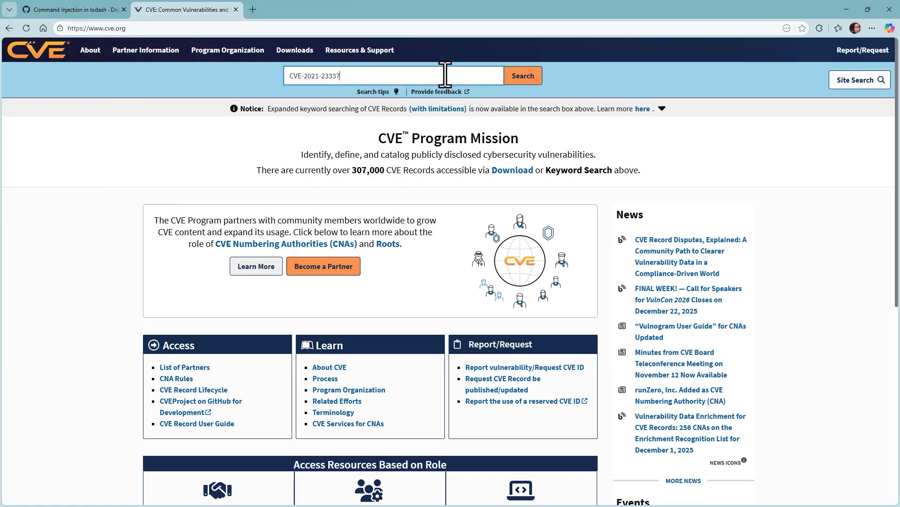
{"action": "left_click", "coordinate": [523, 78]}
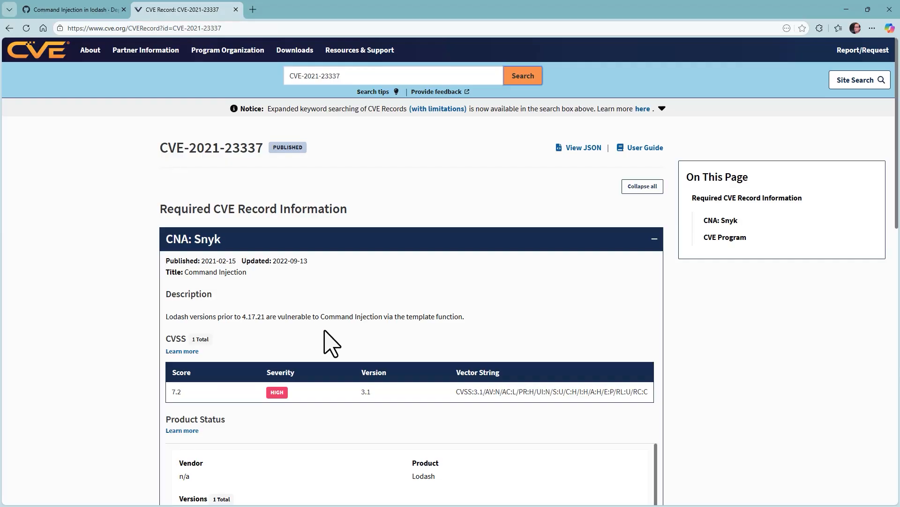
Scroll the record's references, noting the Snyk links, and open the NetApp advisory
{"action": "scroll", "coordinate": [324, 330], "scroll_direction": "down", "scroll_amount": 1}
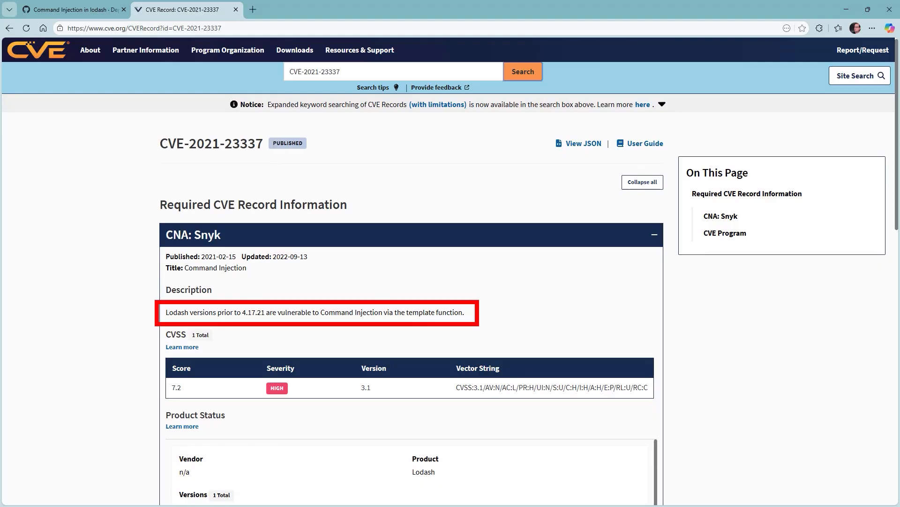
{"action": "scroll", "coordinate": [427, 391], "scroll_direction": "down", "scroll_amount": 1}
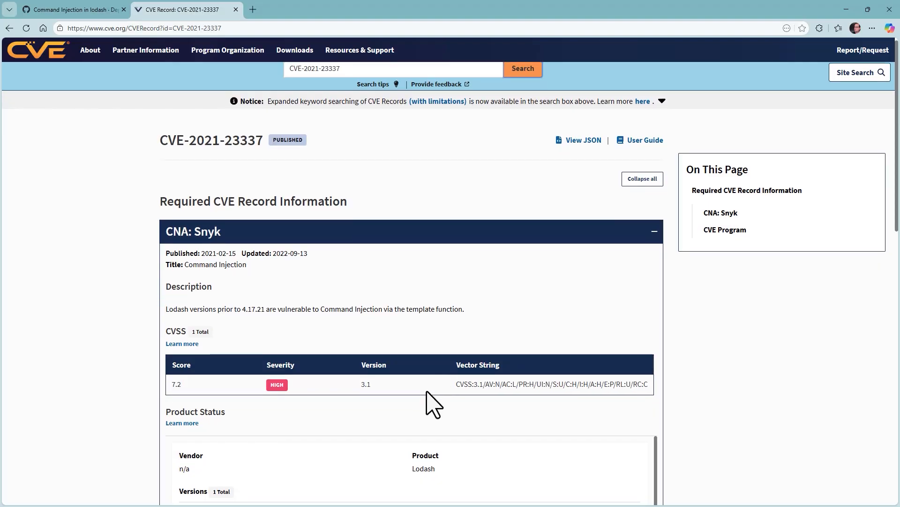
{"action": "scroll", "coordinate": [426, 403], "scroll_direction": "down", "scroll_amount": 2}
{"action": "scroll", "coordinate": [369, 403], "scroll_direction": "down", "scroll_amount": 1}
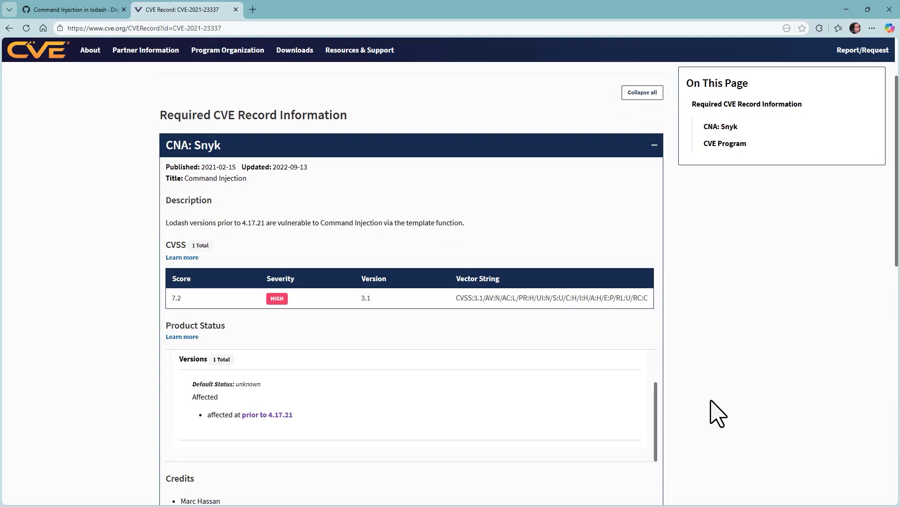
{"action": "scroll", "coordinate": [718, 413], "scroll_direction": "down", "scroll_amount": 5}
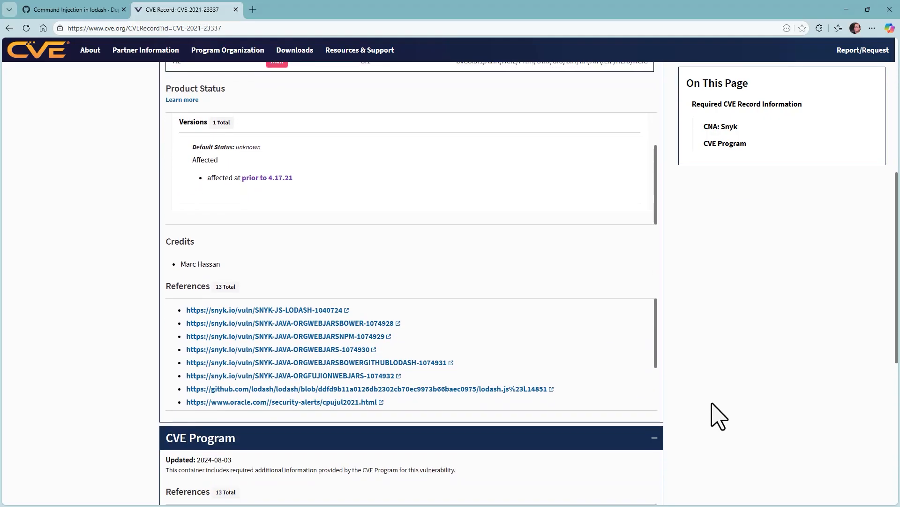
{"action": "scroll", "coordinate": [718, 415], "scroll_direction": "down", "scroll_amount": 1}
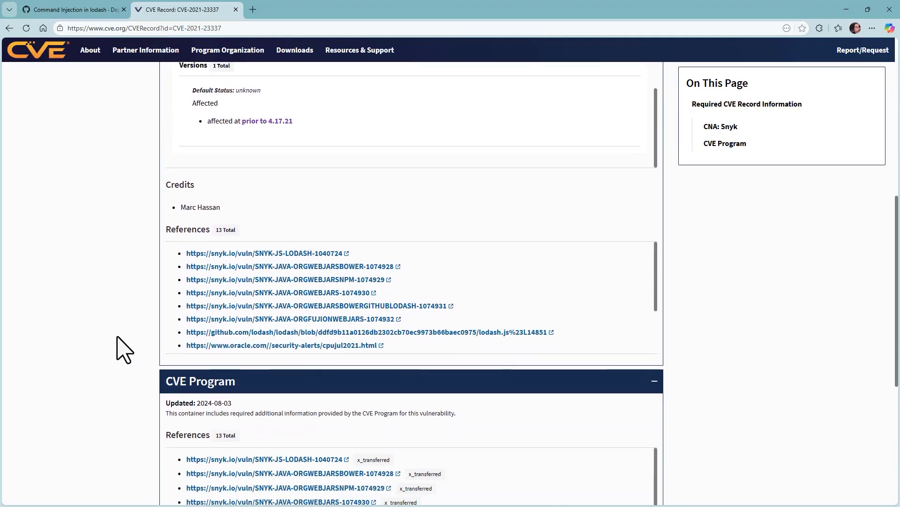
{"action": "left_click_drag", "start_coordinate": [164, 298], "coordinate": [114, 297]}
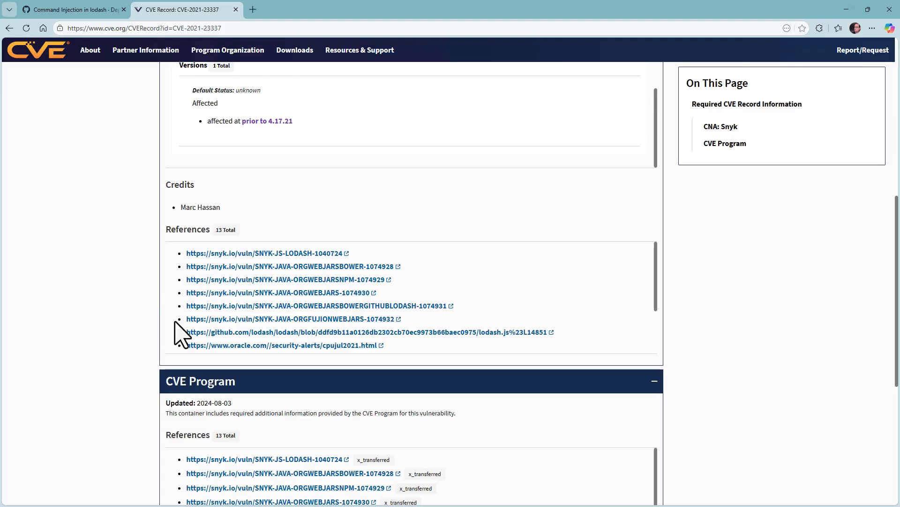
{"action": "scroll", "coordinate": [184, 331], "scroll_direction": "down", "scroll_amount": 1}
{"action": "scroll", "coordinate": [329, 328], "scroll_direction": "down", "scroll_amount": 2}
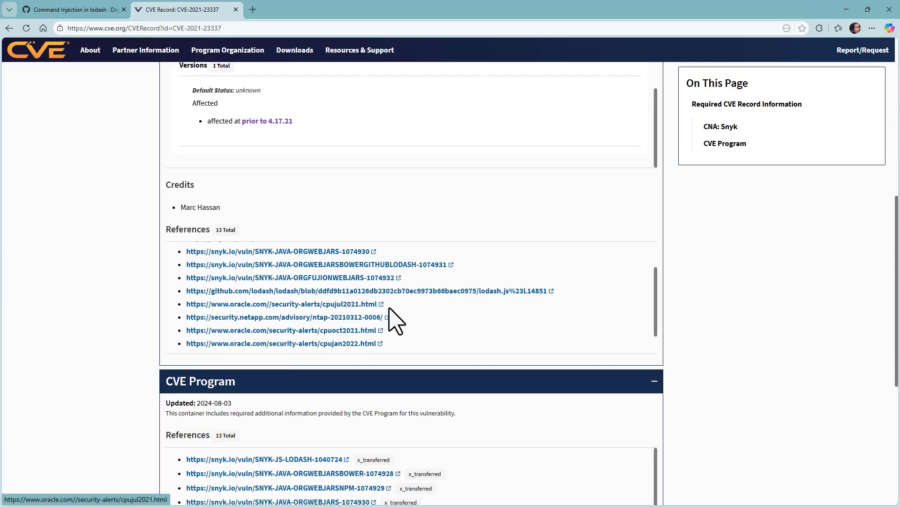
{"action": "scroll", "coordinate": [423, 321], "scroll_direction": "down", "scroll_amount": 1}
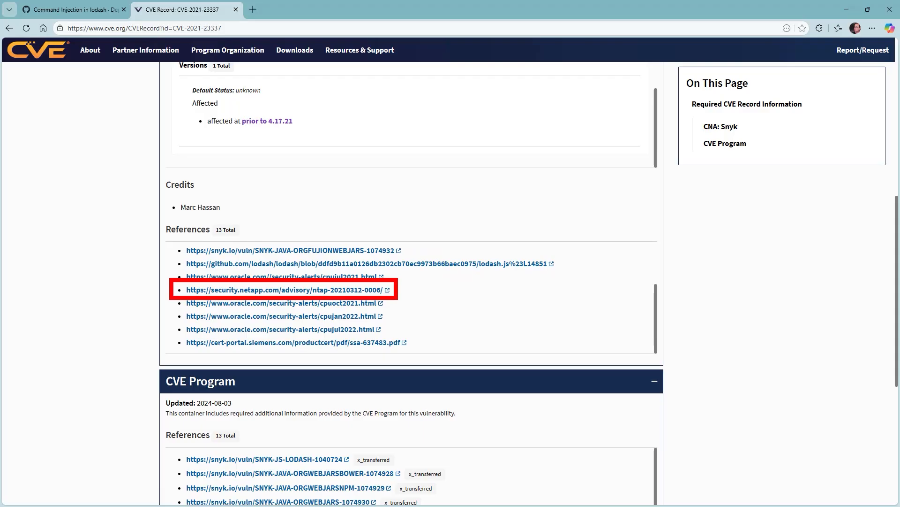
{"action": "left_click", "coordinate": [324, 291]}
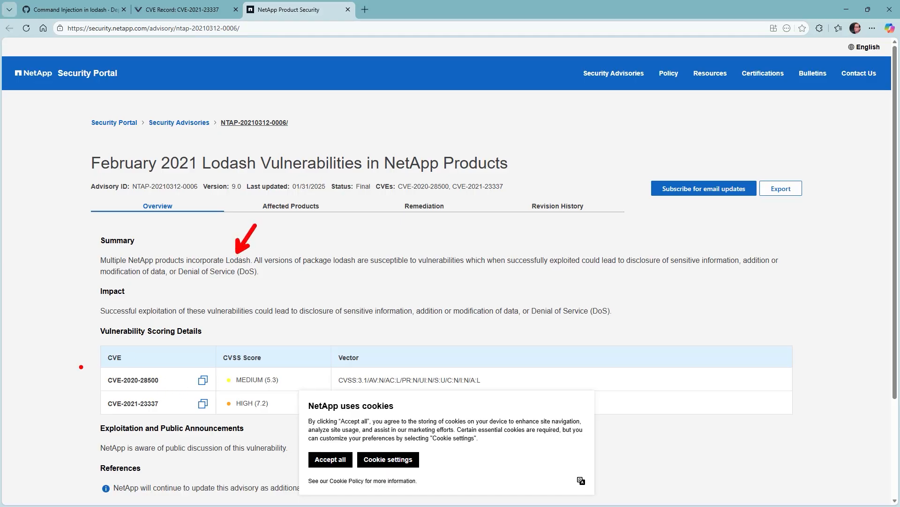
{"action": "mouse_move", "coordinate": [100, 368]}
{"action": "left_mouse_down"}
{"action": "mouse_move", "coordinate": [89, 400]}
{"action": "mouse_move", "coordinate": [97, 411]}
{"action": "left_mouse_up"}
{"action": "key", "text": "Escape"}
Return to the lodash alert and open its full entry in the GitHub Advisory Database
{"action": "left_click", "coordinate": [86, 9]}
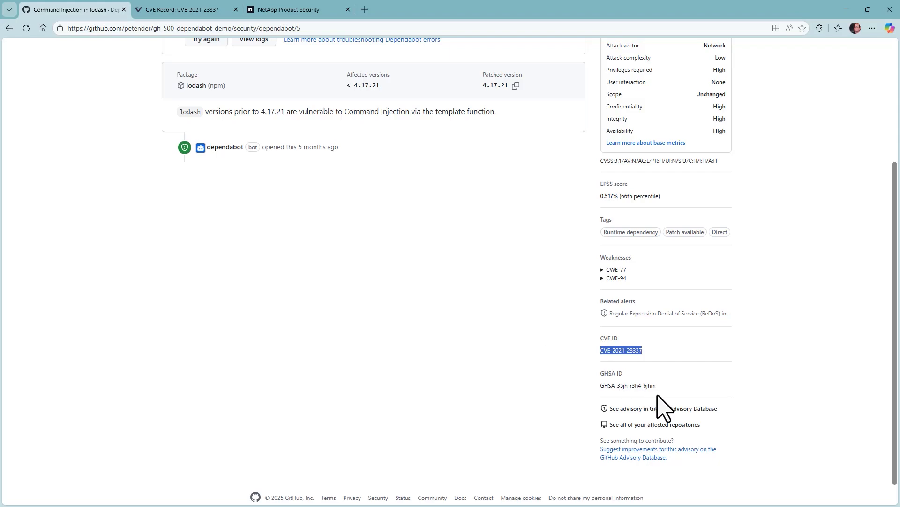
{"action": "key", "text": "ctrl+2"}
{"action": "left_click_drag", "start_coordinate": [685, 416], "coordinate": [729, 442]}
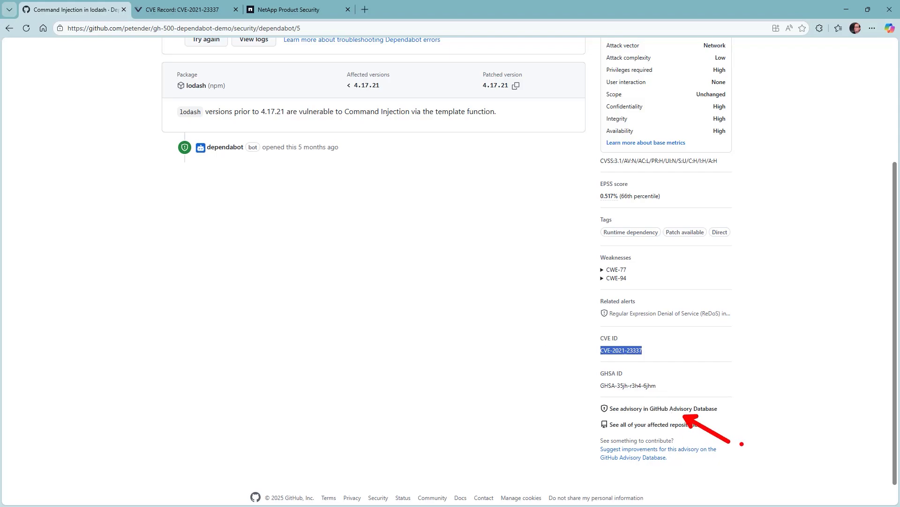
{"action": "key", "text": "Escape"}
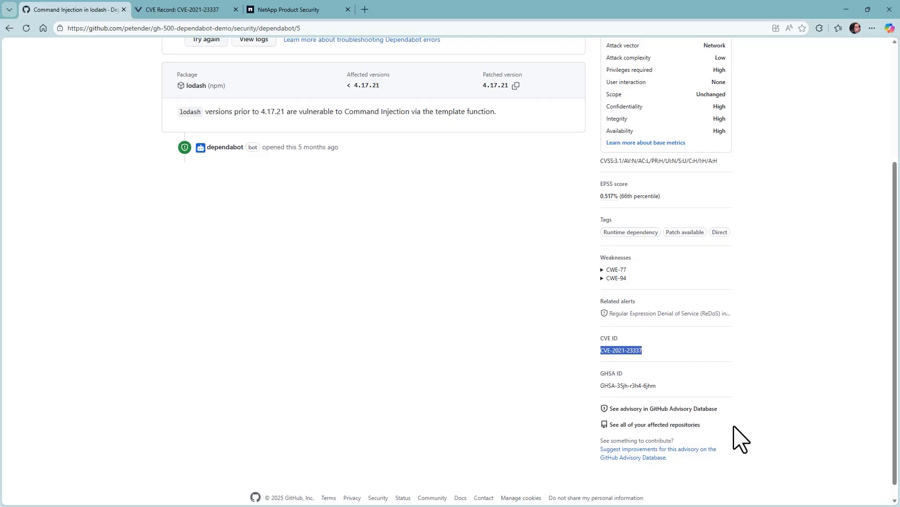
{"action": "left_click", "coordinate": [676, 408]}
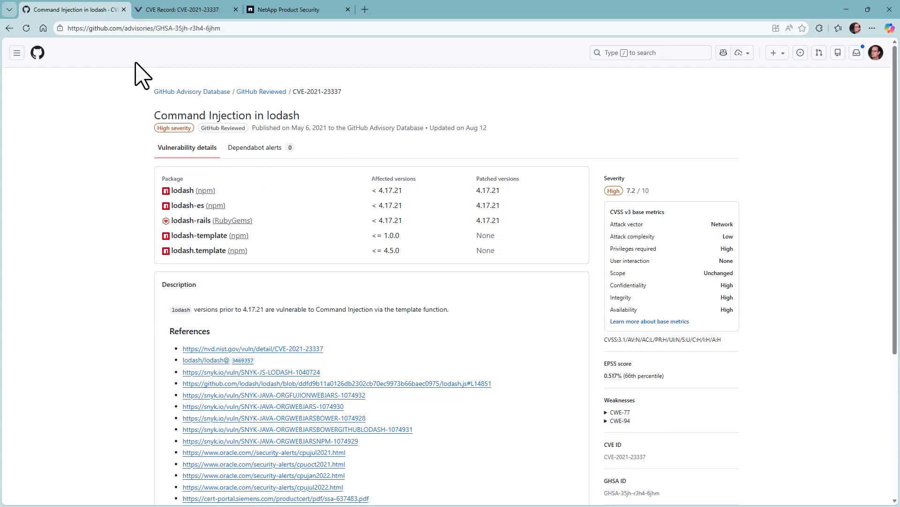
Go back to the lodash alert and open the repository's Insights Pulse for December 13–20, 2025
{"action": "left_click", "coordinate": [10, 28]}
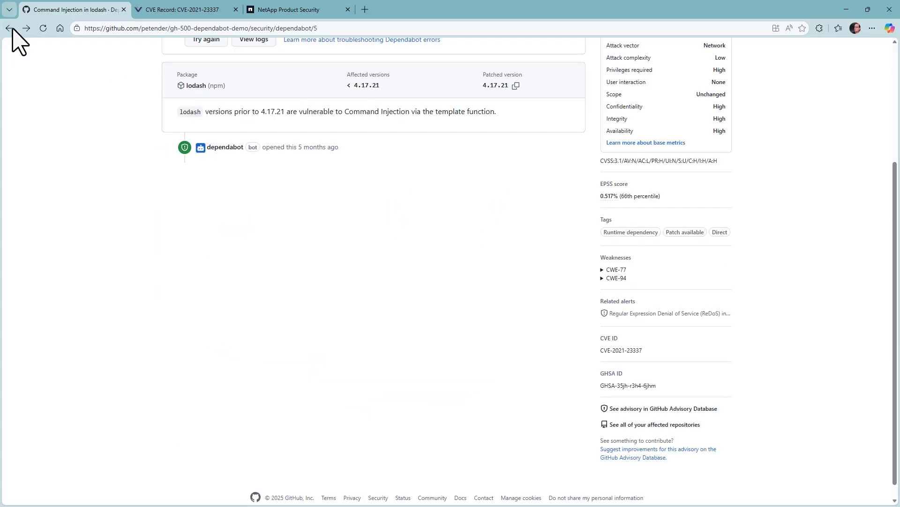
{"action": "scroll", "coordinate": [107, 177], "scroll_direction": "up", "scroll_amount": 3}
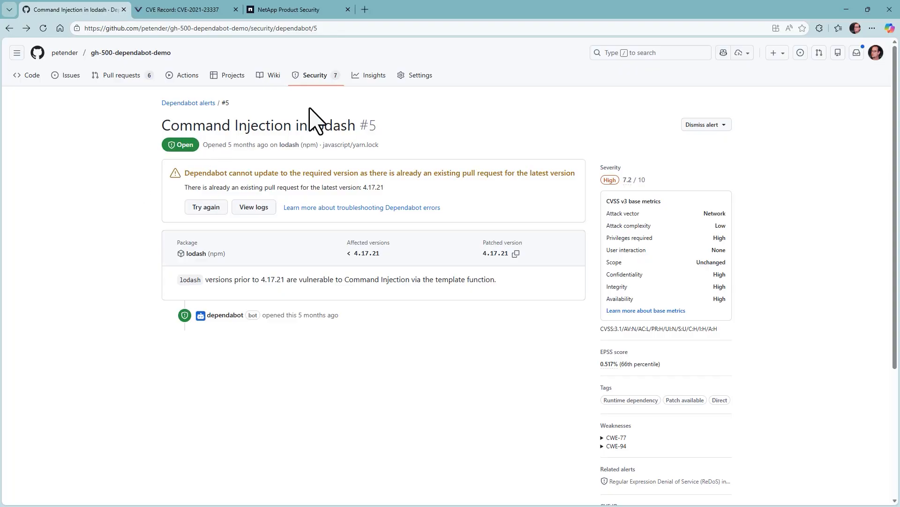
{"action": "left_click", "coordinate": [369, 77]}
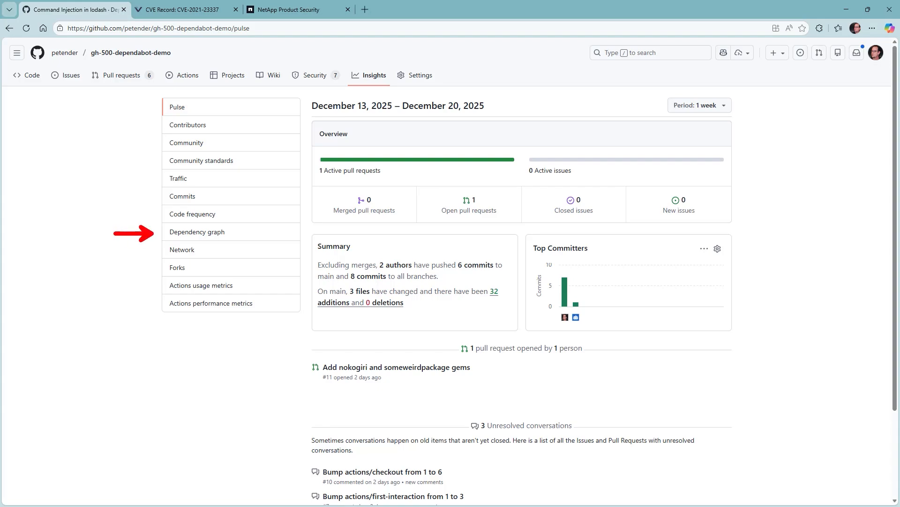
Open the Dependency graph's Dependabot tab listing android.yml, javascript/package.json and bundler
{"action": "left_click", "coordinate": [195, 235]}
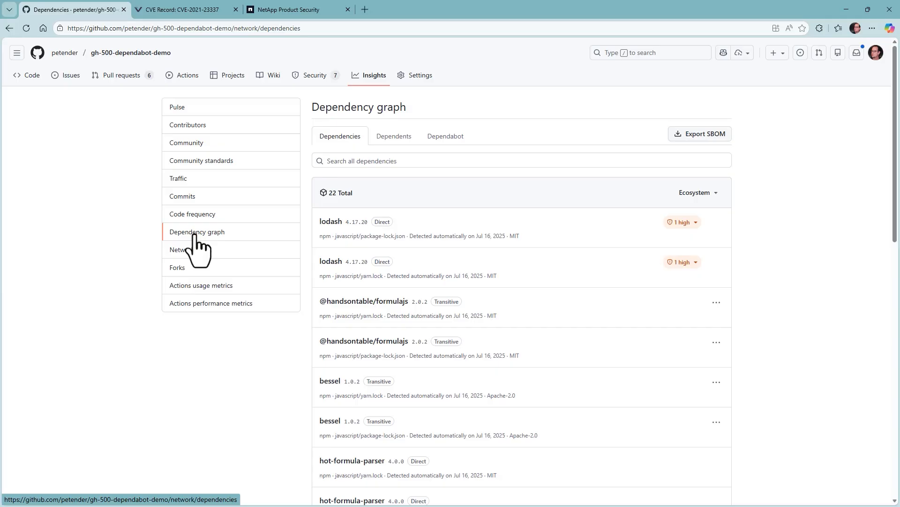
{"action": "left_click", "coordinate": [448, 137]}
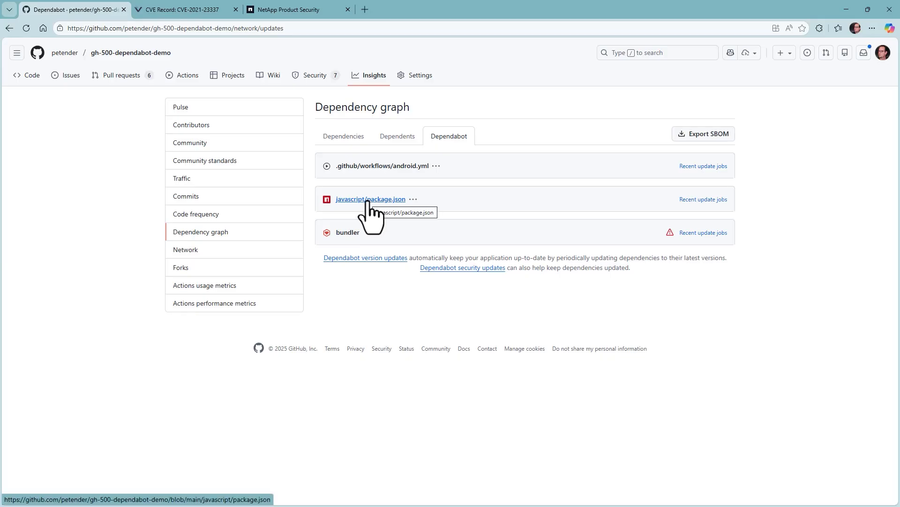
List javascript/package.json's recent update jobs and underline the existing pull request error message
{"action": "left_click", "coordinate": [705, 201]}
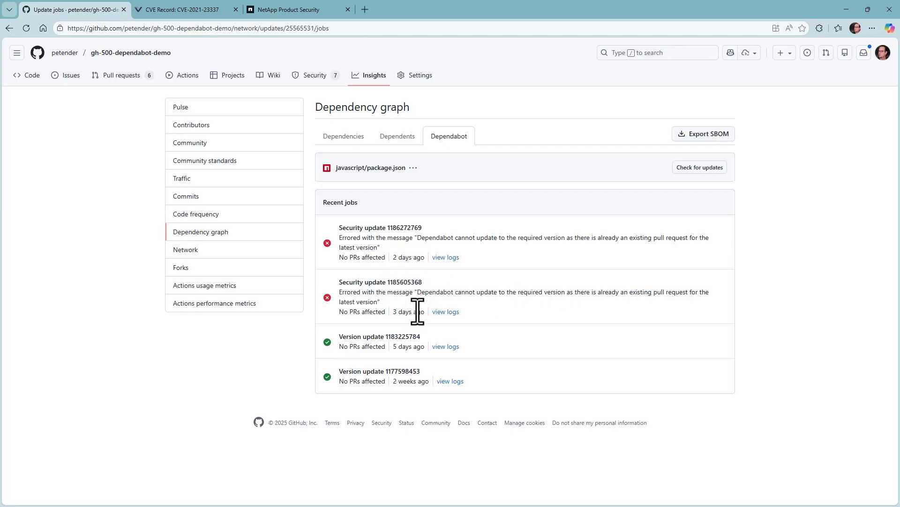
{"action": "mouse_move", "coordinate": [417, 312]}
{"action": "left_click_drag", "start_coordinate": [508, 301], "coordinate": [645, 300]}
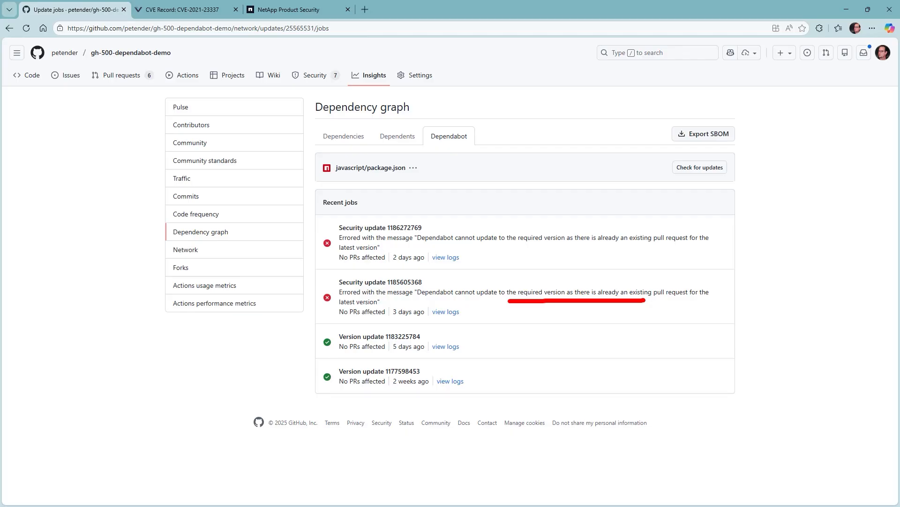
{"action": "key", "text": "Escape"}
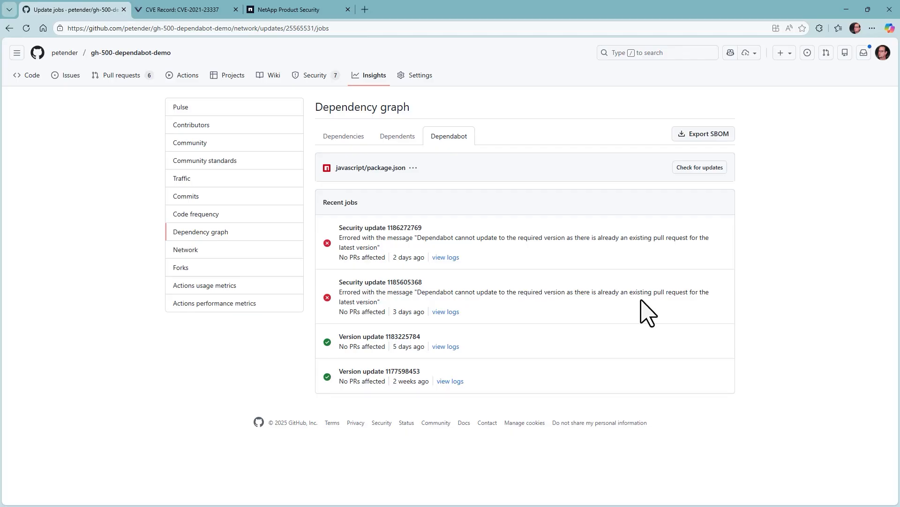
{"action": "left_click", "coordinate": [449, 348]}
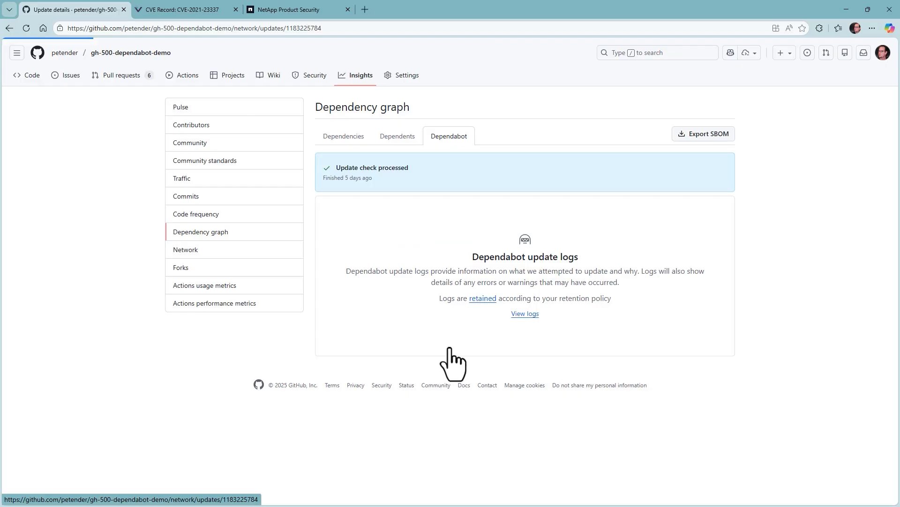
{"action": "left_click", "coordinate": [533, 313]}
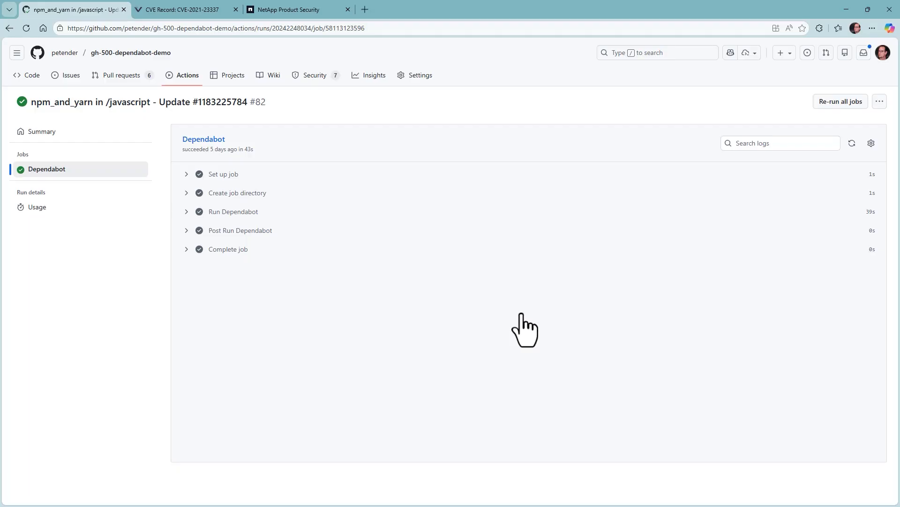
{"action": "left_click", "coordinate": [373, 84]}
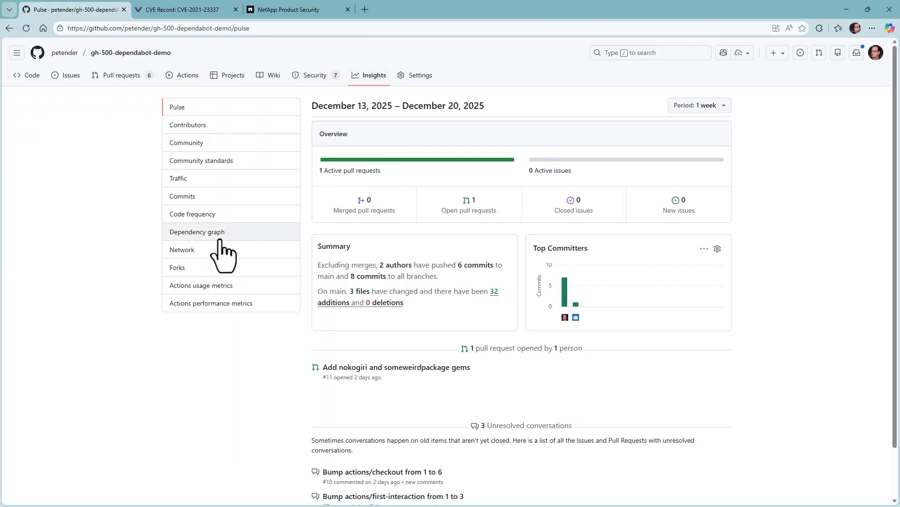
Export the SBOM from the Dependency graph's 22 dependencies, save the JSON download and open it
{"action": "left_click", "coordinate": [204, 235]}
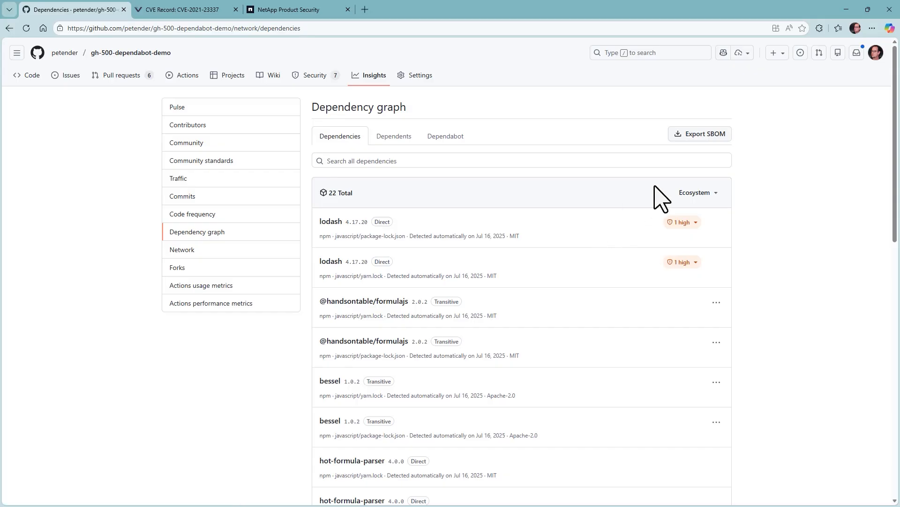
{"action": "left_click", "coordinate": [716, 136]}
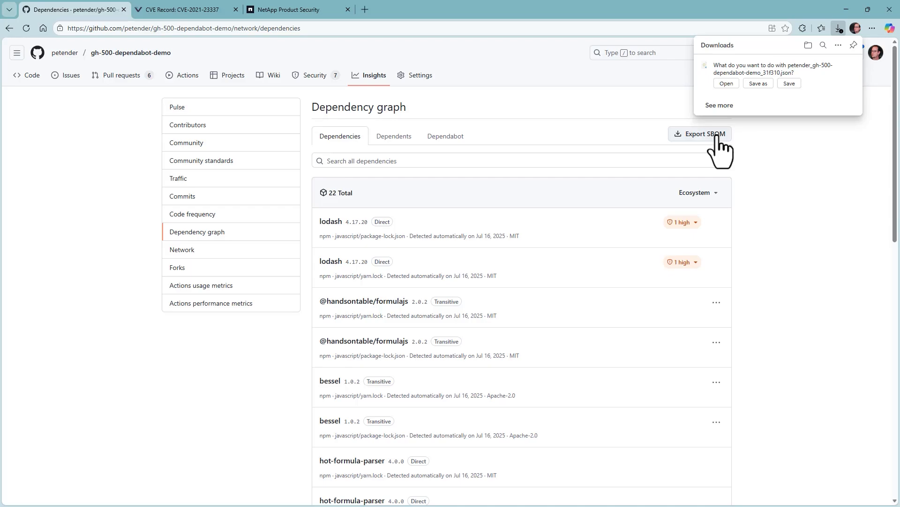
{"action": "left_click", "coordinate": [727, 83]}
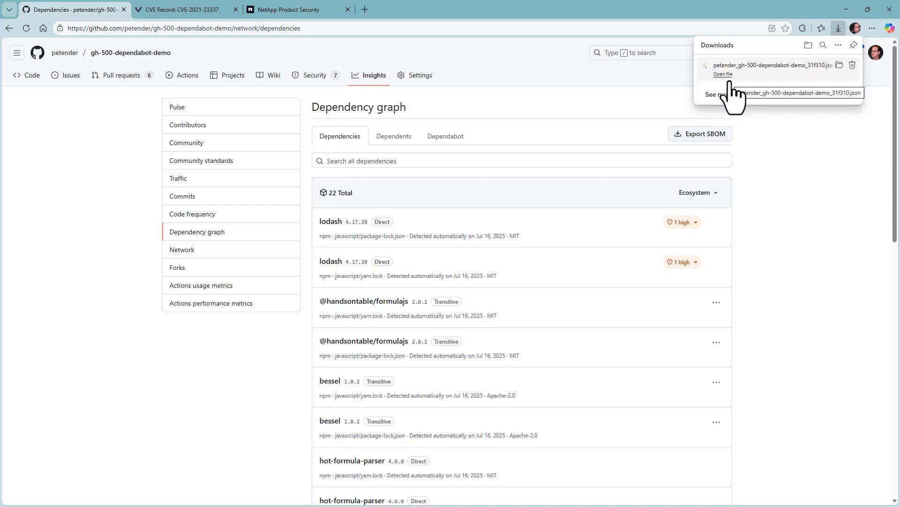
{"action": "left_click", "coordinate": [729, 80]}
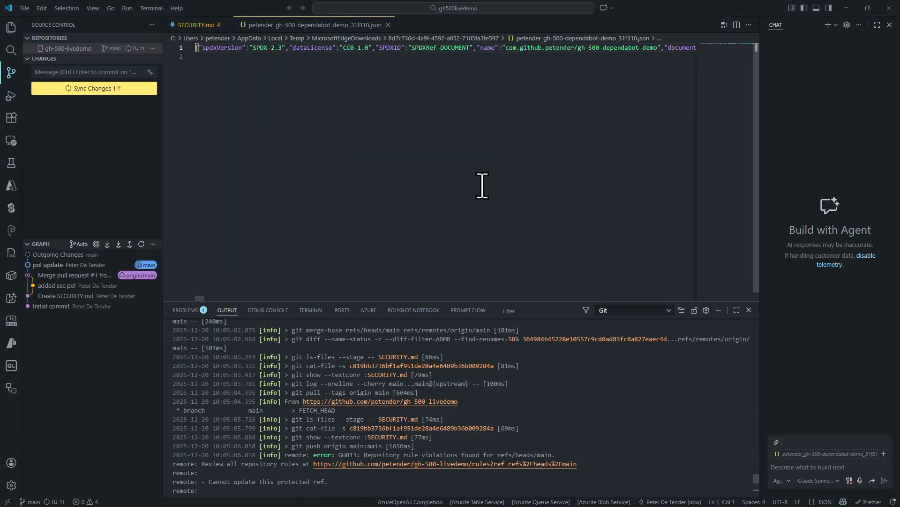
Format the one-line SBOM JSON onto multiple lines in Visual Studio Code
{"action": "triple_click", "coordinate": [196, 49]}
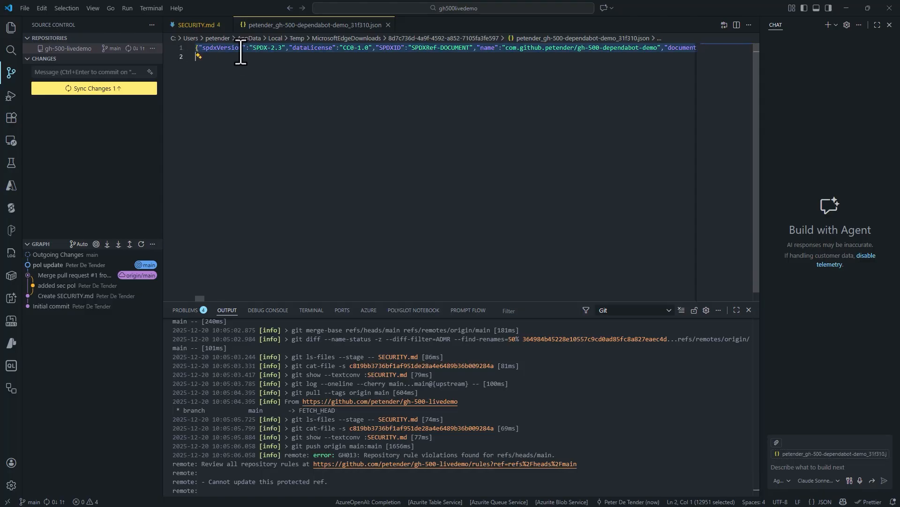
{"action": "right_click", "coordinate": [221, 52]}
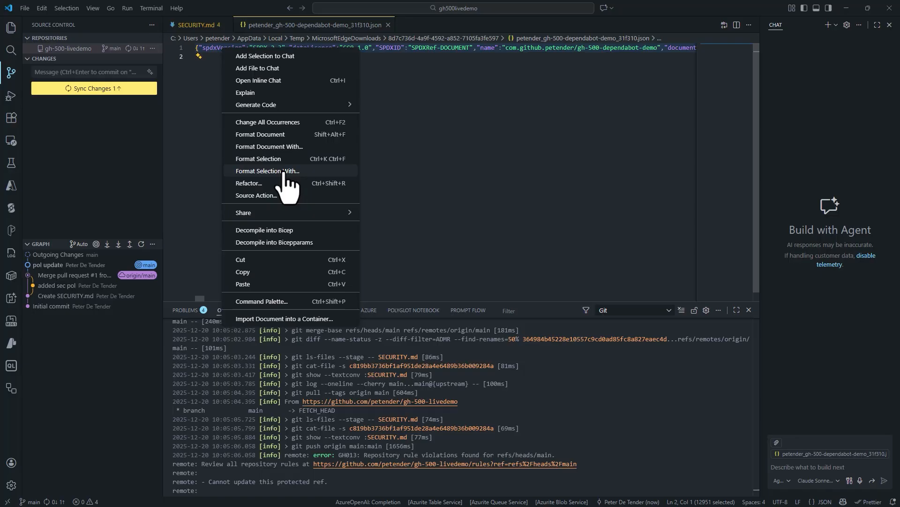
{"action": "left_click", "coordinate": [258, 159]}
{"action": "scroll", "coordinate": [391, 165], "scroll_direction": "down", "scroll_amount": 20}
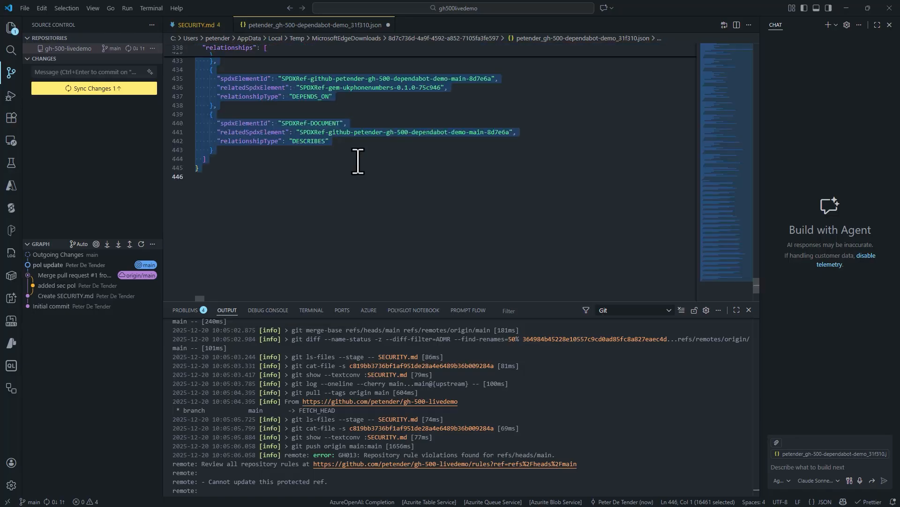
{"action": "scroll", "coordinate": [391, 165], "scroll_direction": "up", "scroll_amount": 20}
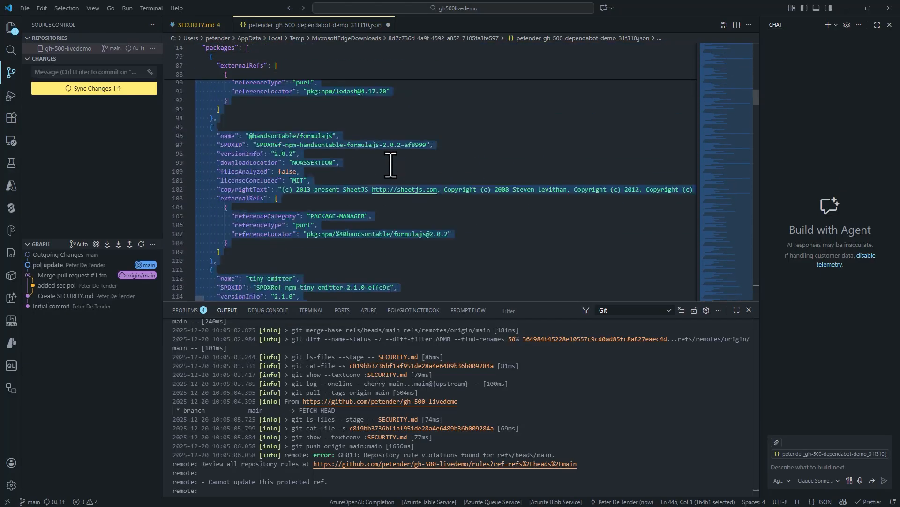
{"action": "left_click", "coordinate": [443, 192]}
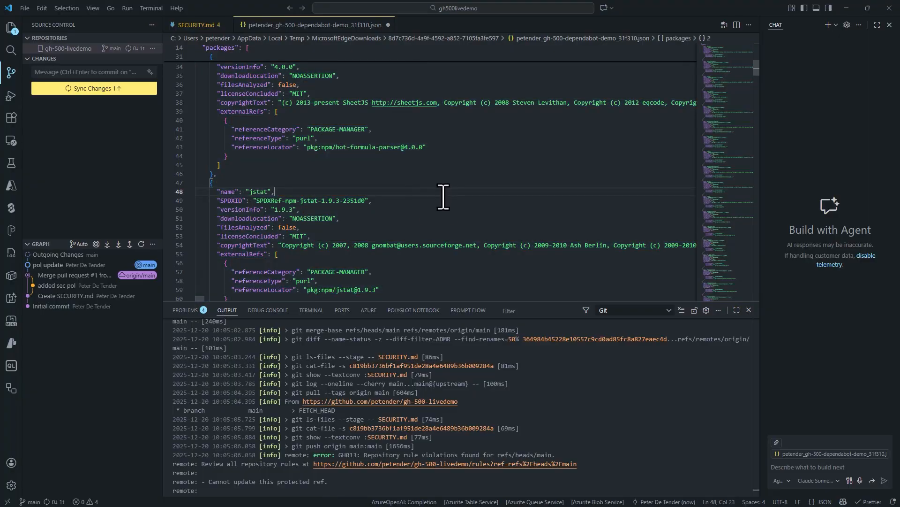
Scroll to the lodash 4.17.20 entry, then minimize Visual Studio Code to return to GitHub
{"action": "scroll", "coordinate": [420, 193], "scroll_direction": "down", "scroll_amount": 5}
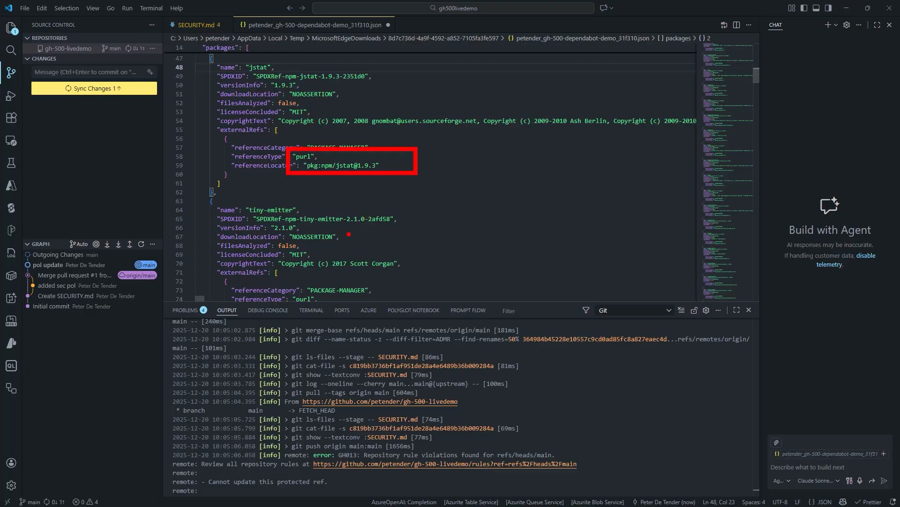
{"action": "scroll", "coordinate": [367, 263], "scroll_direction": "down", "scroll_amount": 4}
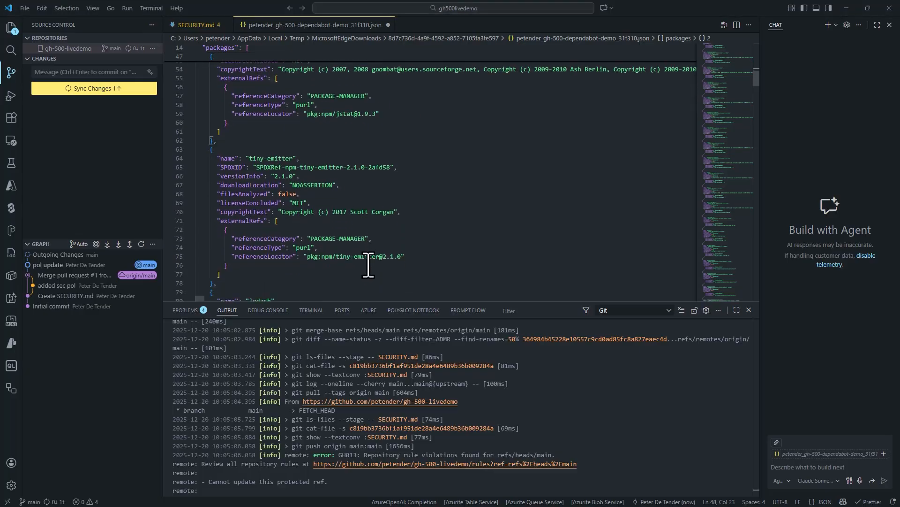
{"action": "scroll", "coordinate": [368, 267], "scroll_direction": "down", "scroll_amount": 4}
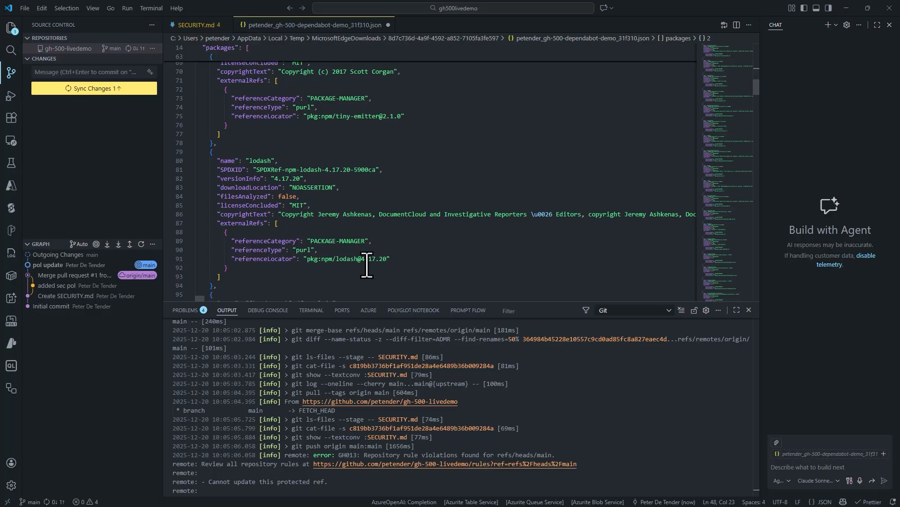
{"action": "left_click", "coordinate": [847, 8]}
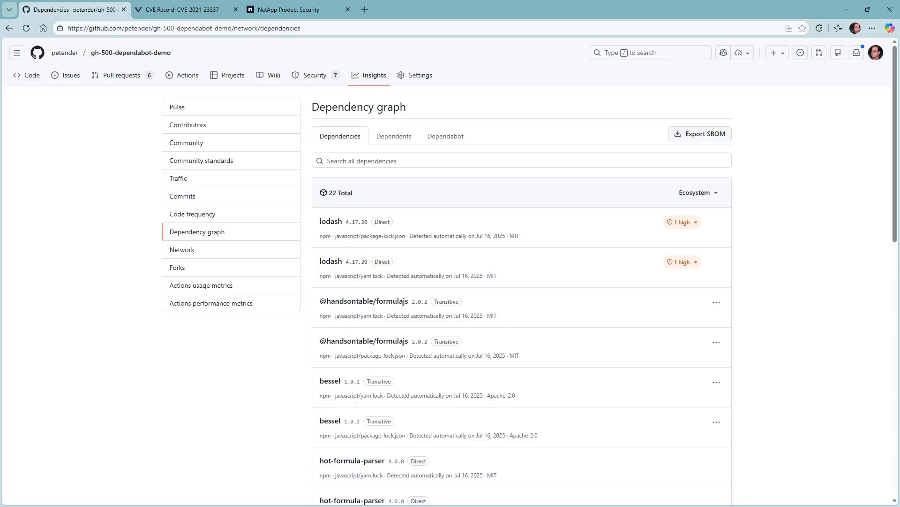
List the four open Dependabot alerts under Security, then go to the repository's General settings
{"action": "left_click", "coordinate": [314, 74]}
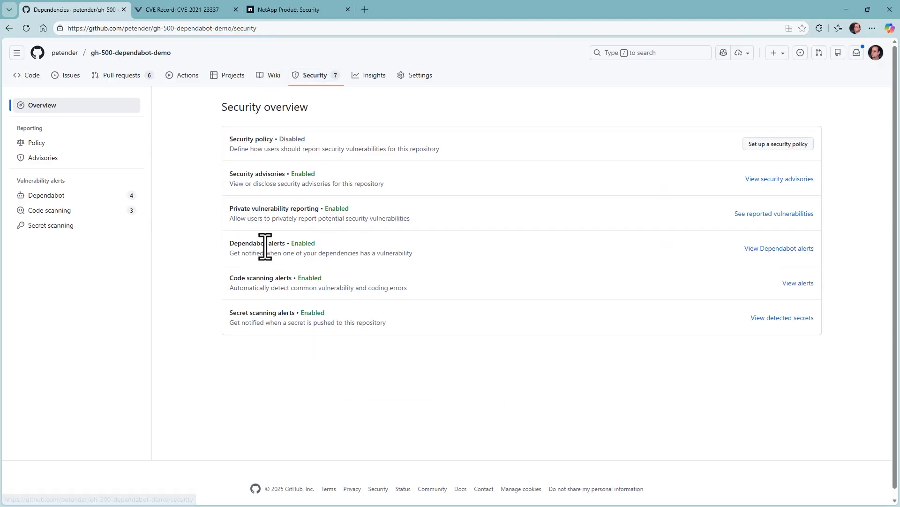
{"action": "left_click", "coordinate": [74, 196]}
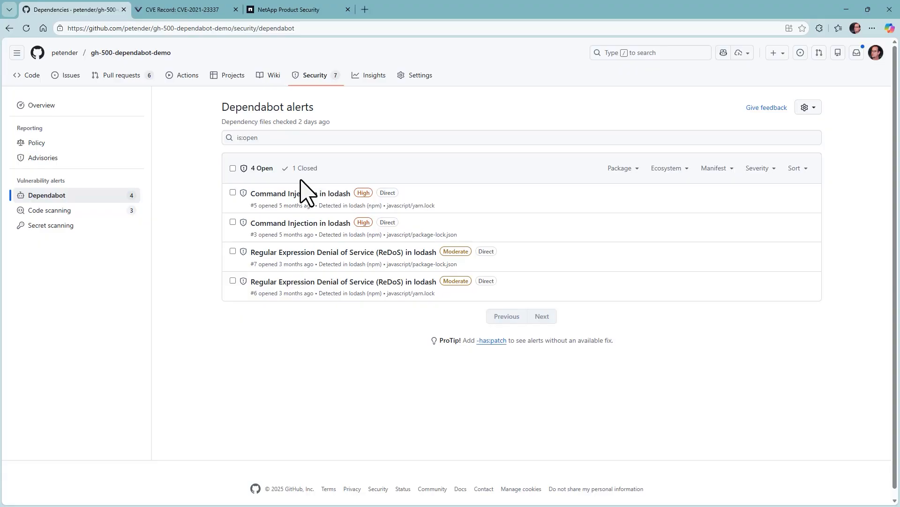
{"action": "scroll", "coordinate": [366, 155], "scroll_direction": "down", "scroll_amount": 1}
{"action": "left_click", "coordinate": [417, 71]}
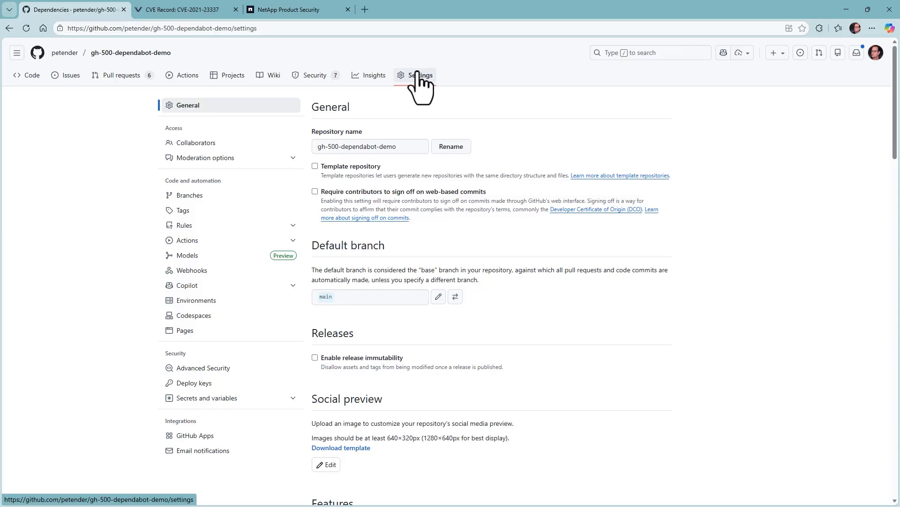
Show Advanced Security settings: Dependency graph, Dependabot alerts and security updates on, grouped updates off
{"action": "left_click", "coordinate": [190, 370]}
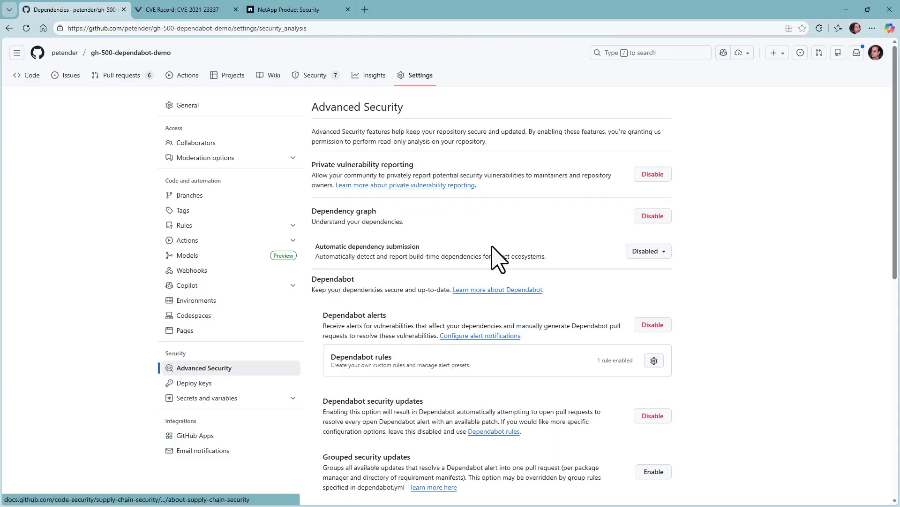
{"action": "key", "text": "ctrl+2"}
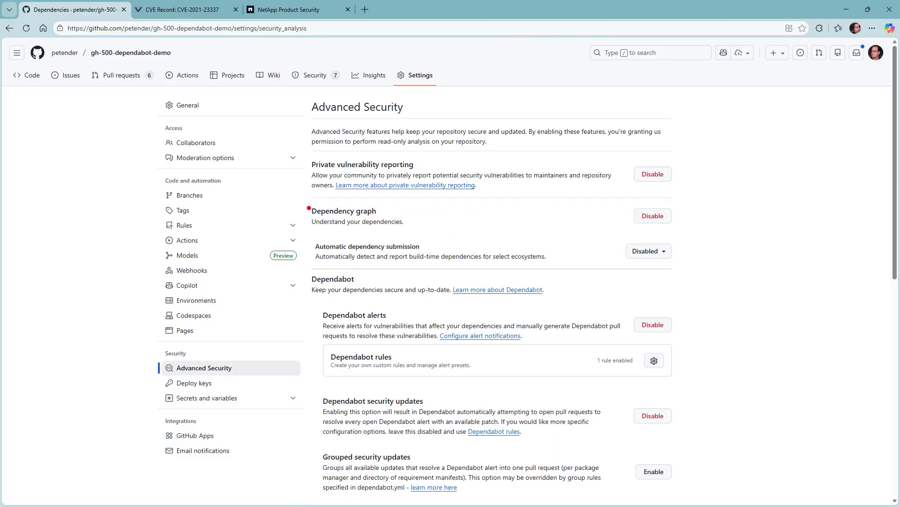
{"action": "left_click_drag", "start_coordinate": [307, 201], "coordinate": [435, 231]}
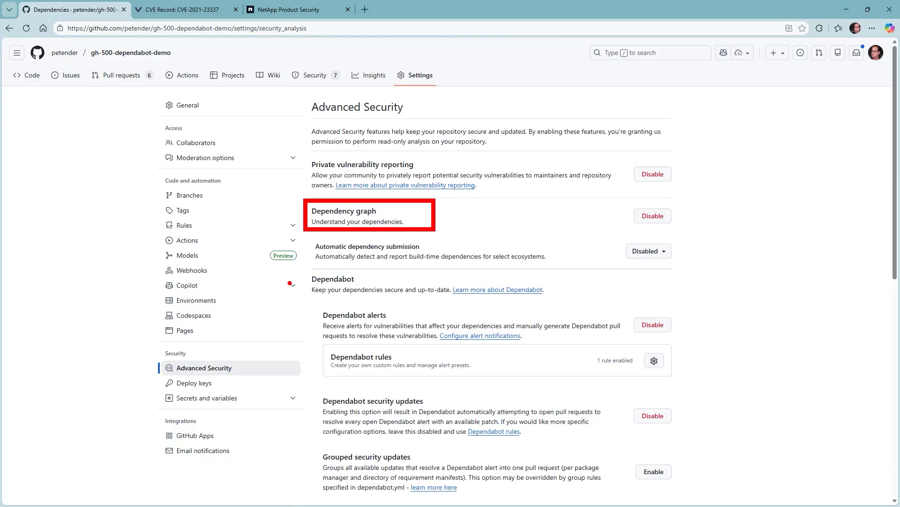
{"action": "mouse_move", "coordinate": [307, 271]}
{"action": "left_mouse_down"}
{"action": "mouse_move", "coordinate": [306, 288]}
{"action": "mouse_move", "coordinate": [564, 306]}
{"action": "left_mouse_up"}
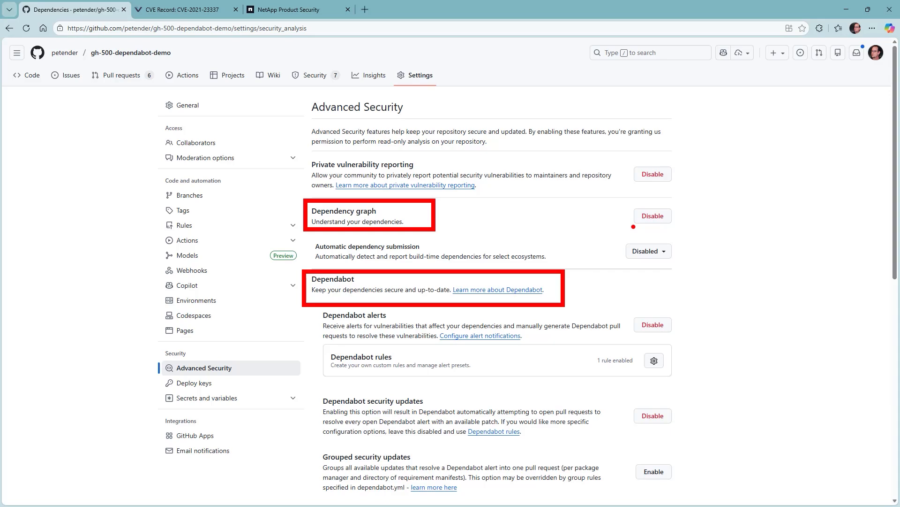
{"action": "key", "text": "Escape"}
{"action": "scroll", "coordinate": [576, 385], "scroll_direction": "down", "scroll_amount": 1}
{"action": "scroll", "coordinate": [577, 385], "scroll_direction": "down", "scroll_amount": 1}
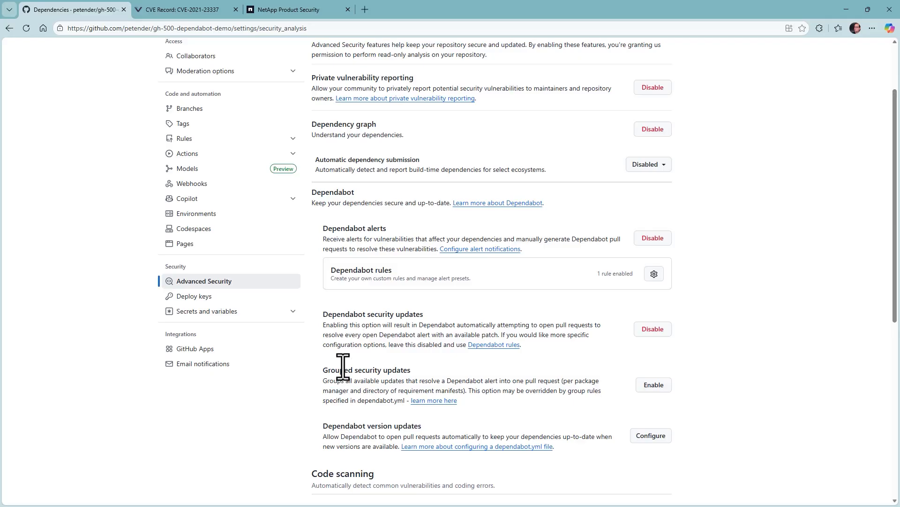
{"action": "left_click_drag", "start_coordinate": [378, 308], "coordinate": [395, 290]}
{"action": "left_click_drag", "start_coordinate": [319, 421], "coordinate": [318, 451]}
{"action": "scroll", "coordinate": [389, 399], "scroll_direction": "up", "scroll_amount": 2}
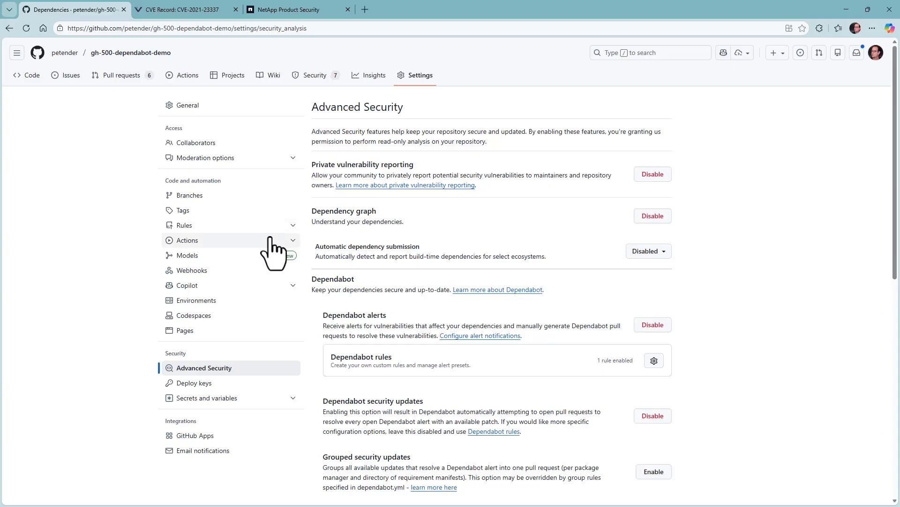
Filter the workflow runs to Dependabot Updates and open run #87
{"action": "left_click", "coordinate": [187, 76]}
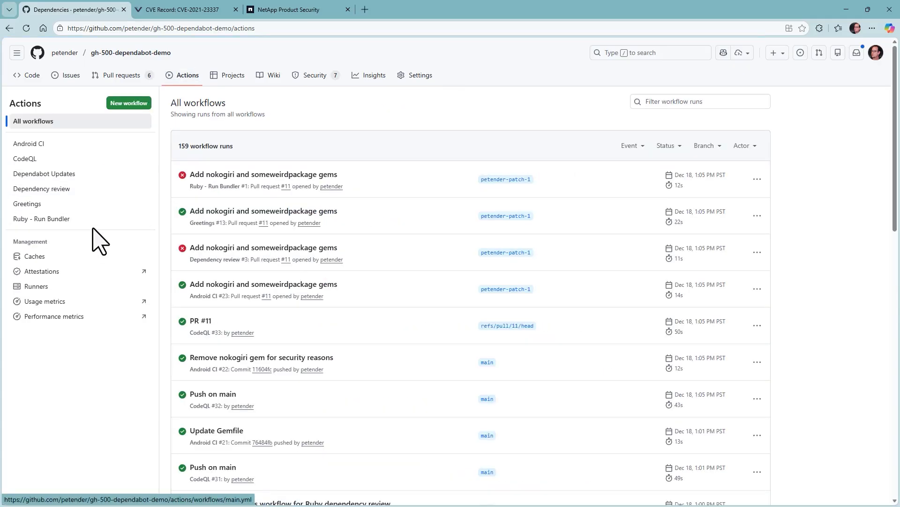
{"action": "left_click_drag", "start_coordinate": [8, 164], "coordinate": [90, 186]}
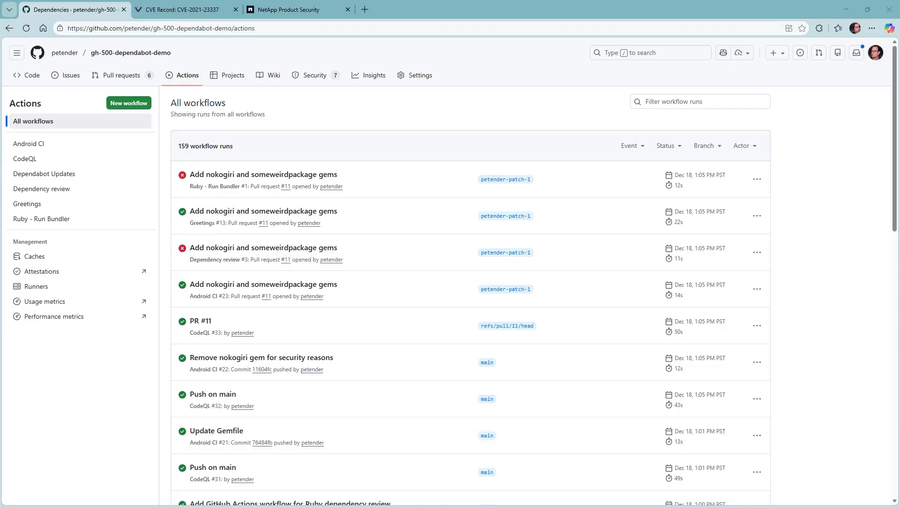
{"action": "left_click", "coordinate": [56, 174]}
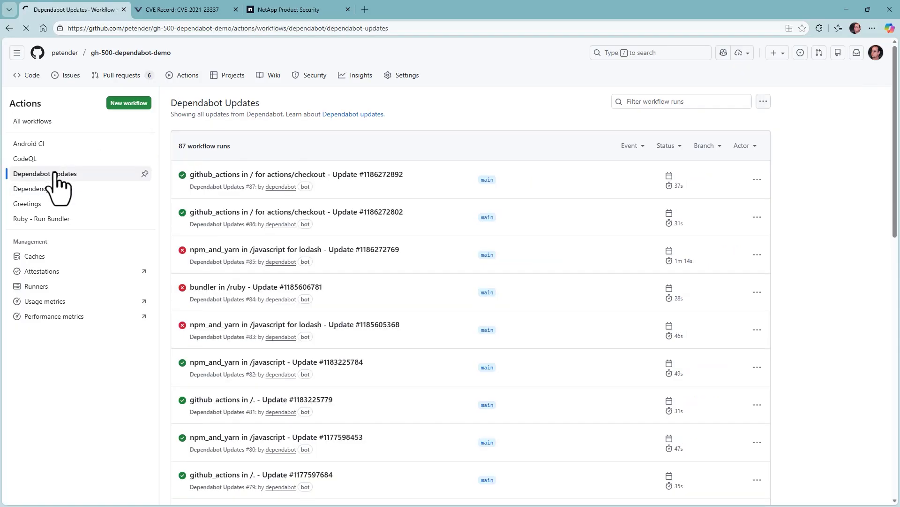
{"action": "scroll", "coordinate": [280, 303], "scroll_direction": "down", "scroll_amount": 8}
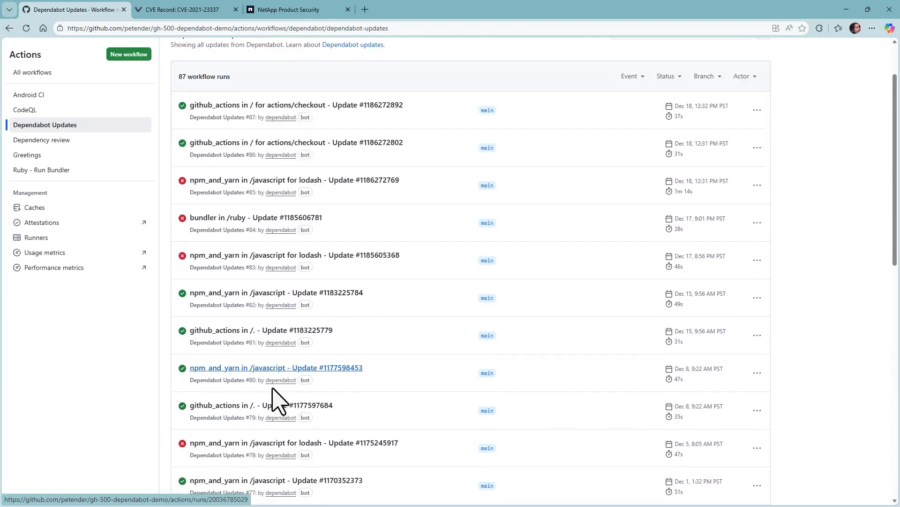
{"action": "scroll", "coordinate": [275, 394], "scroll_direction": "up", "scroll_amount": 8}
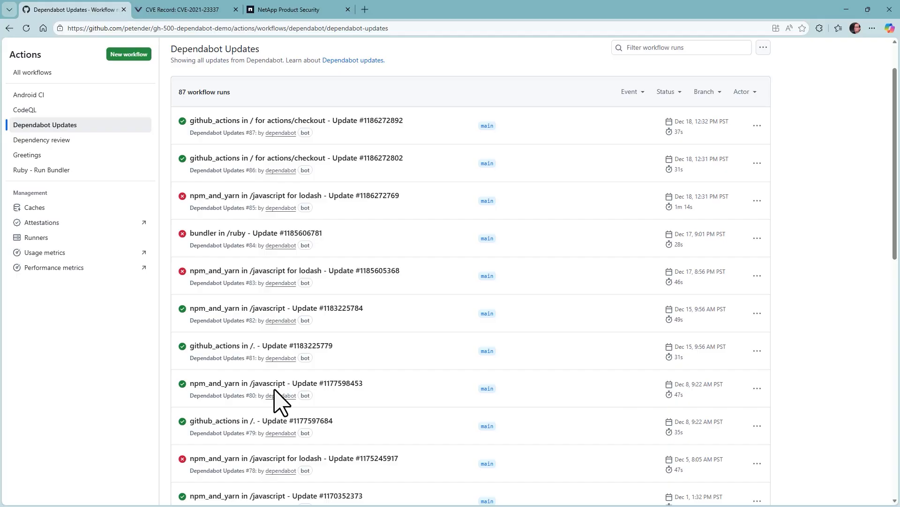
{"action": "left_click", "coordinate": [283, 122]}
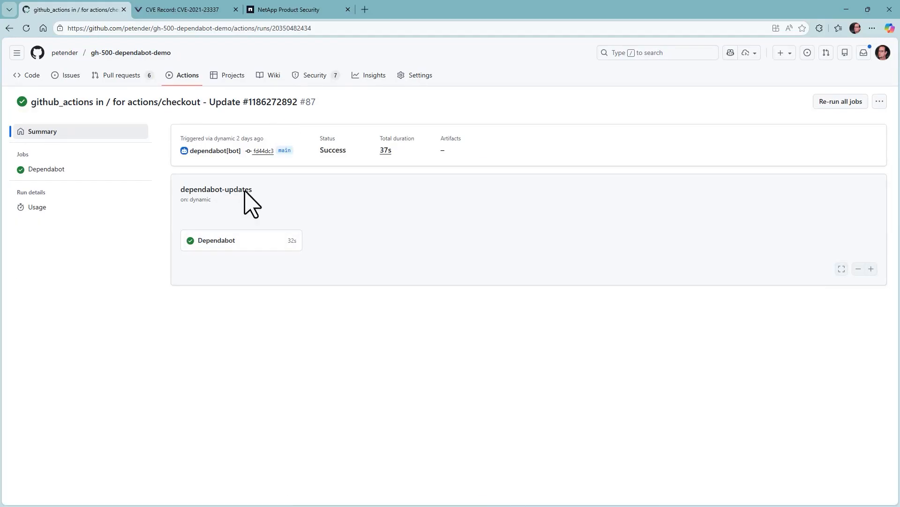
Read the Run Dependabot step log showing actions/checkout updated from 1 to 6
{"action": "left_click", "coordinate": [214, 240]}
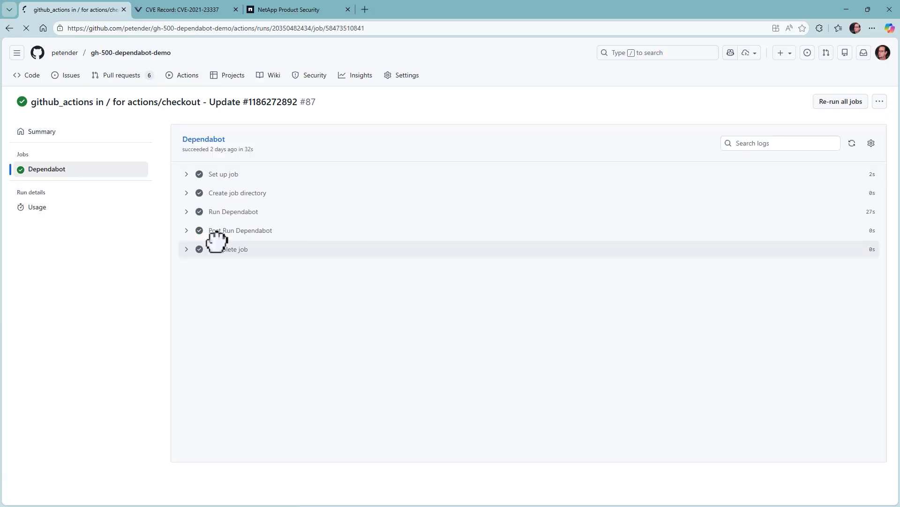
{"action": "left_click", "coordinate": [187, 214]}
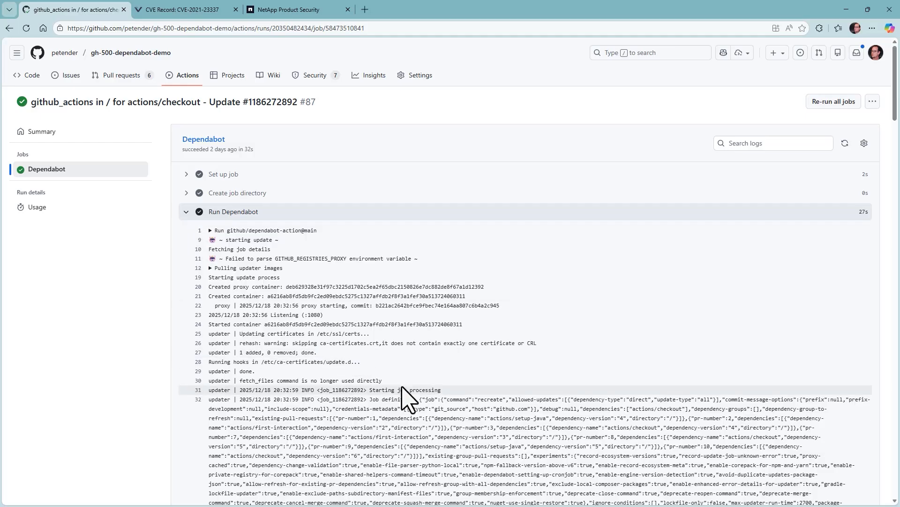
{"action": "scroll", "coordinate": [408, 396], "scroll_direction": "down", "scroll_amount": 3}
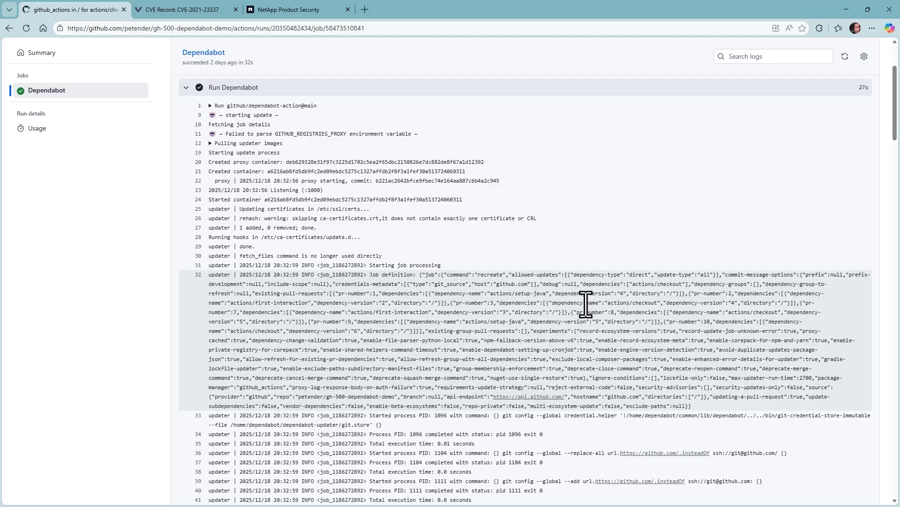
{"action": "scroll", "coordinate": [573, 459], "scroll_direction": "down", "scroll_amount": 6}
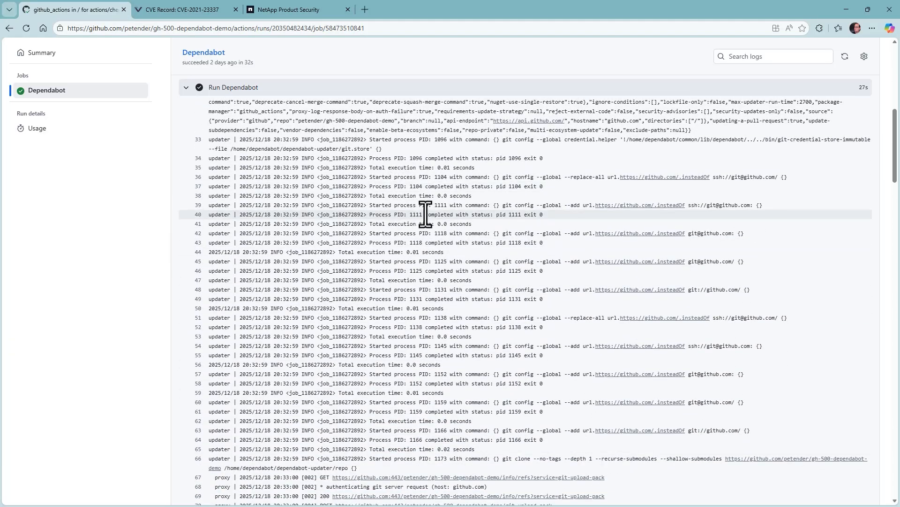
{"action": "scroll", "coordinate": [427, 298], "scroll_direction": "down", "scroll_amount": 10}
{"action": "scroll", "coordinate": [424, 291], "scroll_direction": "down", "scroll_amount": 20}
{"action": "scroll", "coordinate": [425, 329], "scroll_direction": "down", "scroll_amount": 1}
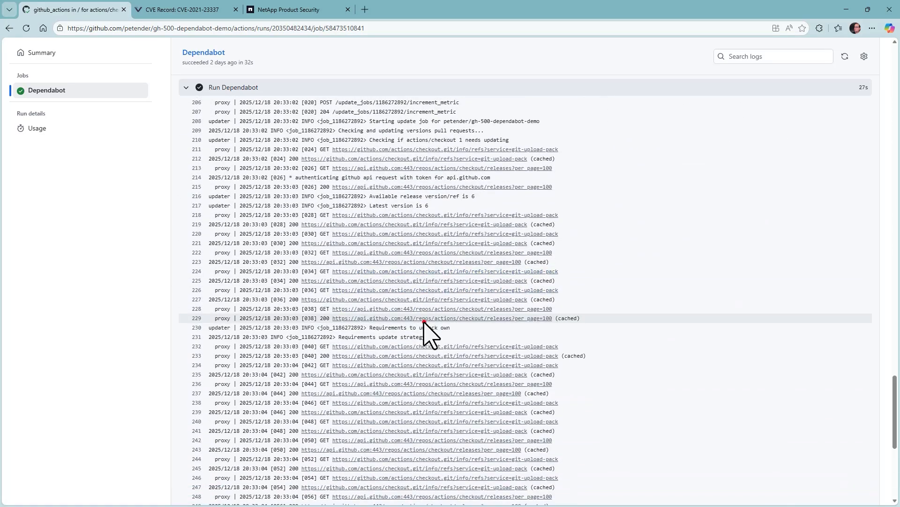
{"action": "mouse_move", "coordinate": [287, 221]}
{"action": "left_mouse_down"}
{"action": "mouse_move", "coordinate": [370, 284]}
{"action": "mouse_move", "coordinate": [583, 286]}
{"action": "left_mouse_up"}
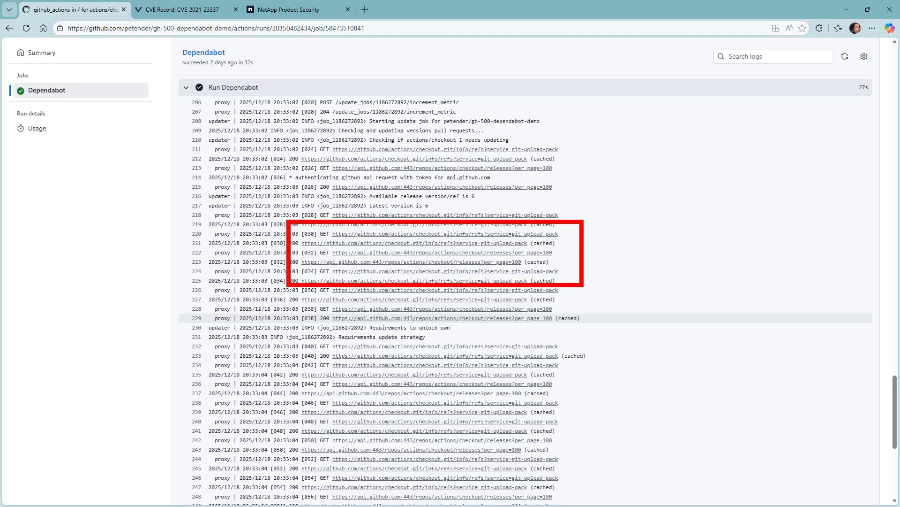
{"action": "key", "text": "Escape"}
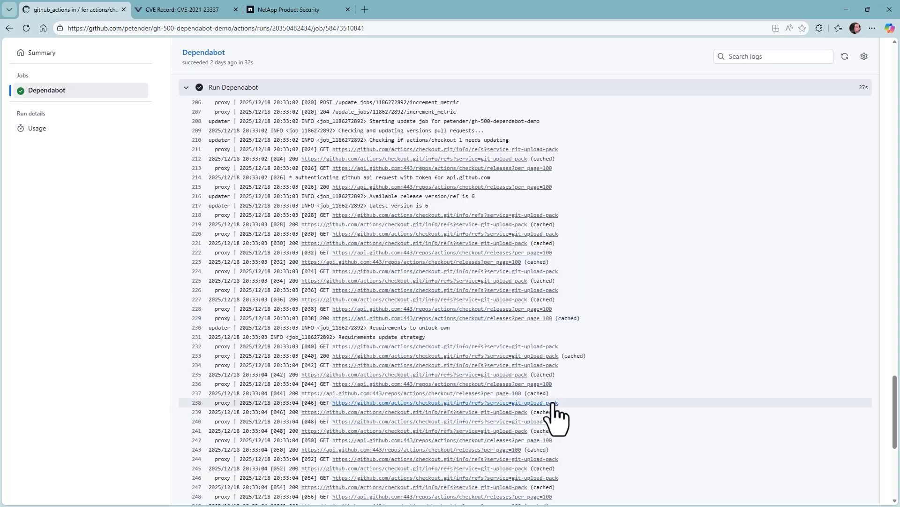
{"action": "scroll", "coordinate": [535, 412], "scroll_direction": "down", "scroll_amount": 6}
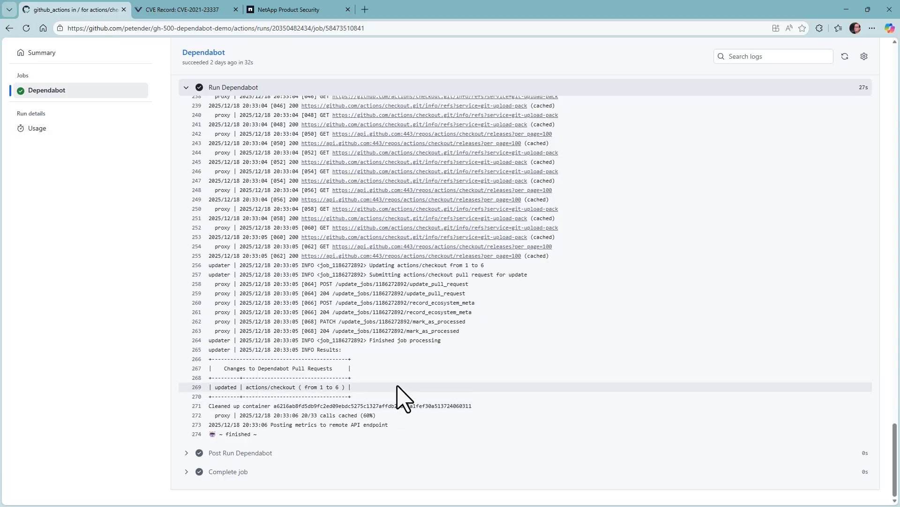
{"action": "mouse_move", "coordinate": [200, 352]}
{"action": "left_mouse_down"}
{"action": "mouse_move", "coordinate": [331, 406]}
{"action": "mouse_move", "coordinate": [364, 403]}
{"action": "left_mouse_up"}
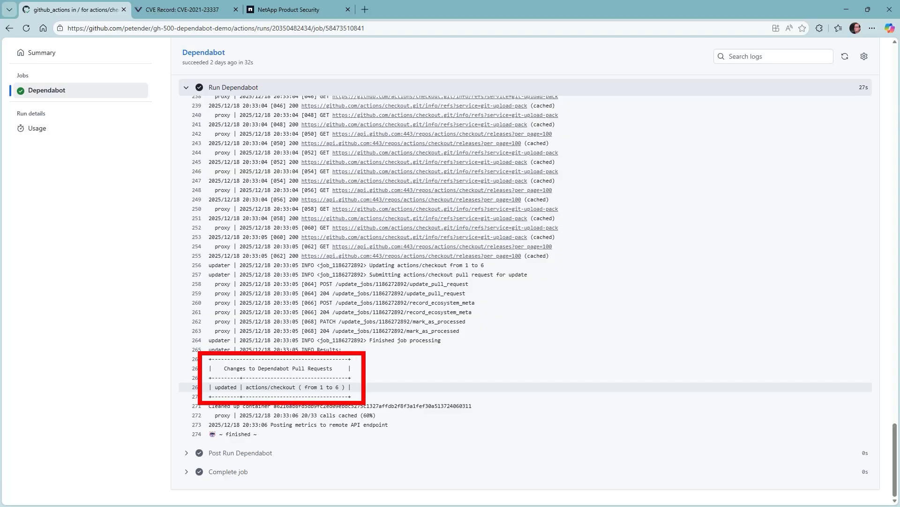
{"action": "scroll", "coordinate": [126, 178], "scroll_direction": "up", "scroll_amount": 20}
{"action": "scroll", "coordinate": [136, 185], "scroll_direction": "up", "scroll_amount": 20}
Look over the six open pull requests, including #11 adding nokogiri, then return to the Actions workflows list
{"action": "left_click", "coordinate": [119, 78]}
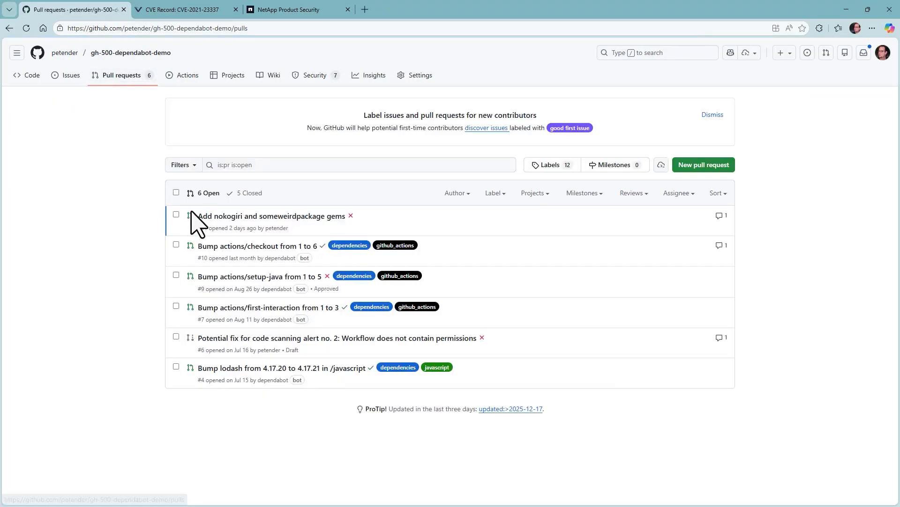
{"action": "mouse_move", "coordinate": [244, 312]}
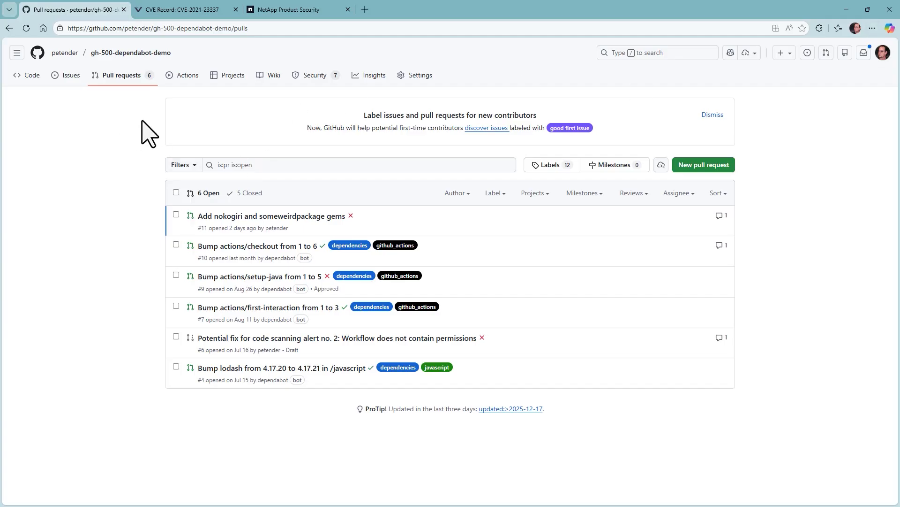
{"action": "left_click", "coordinate": [185, 76]}
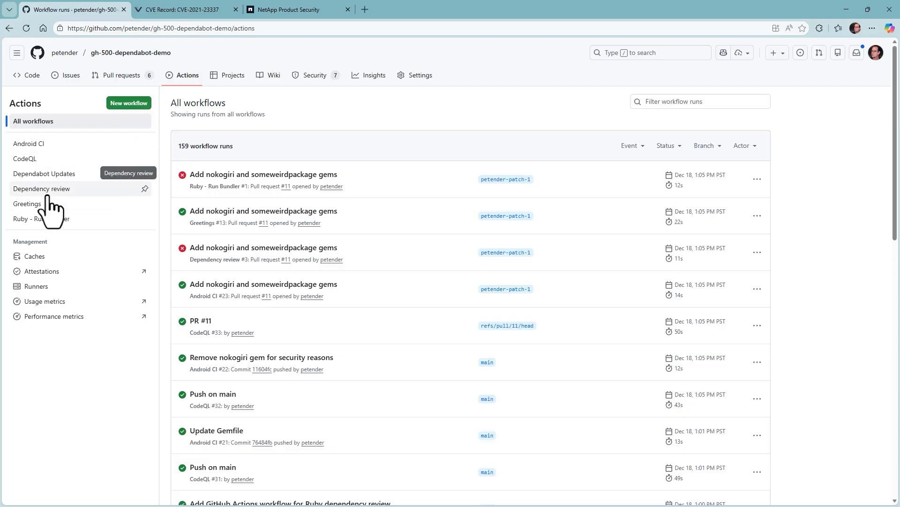
Find the 'dependency review' workflow template and configure it as a new workflow
{"action": "left_click", "coordinate": [136, 105]}
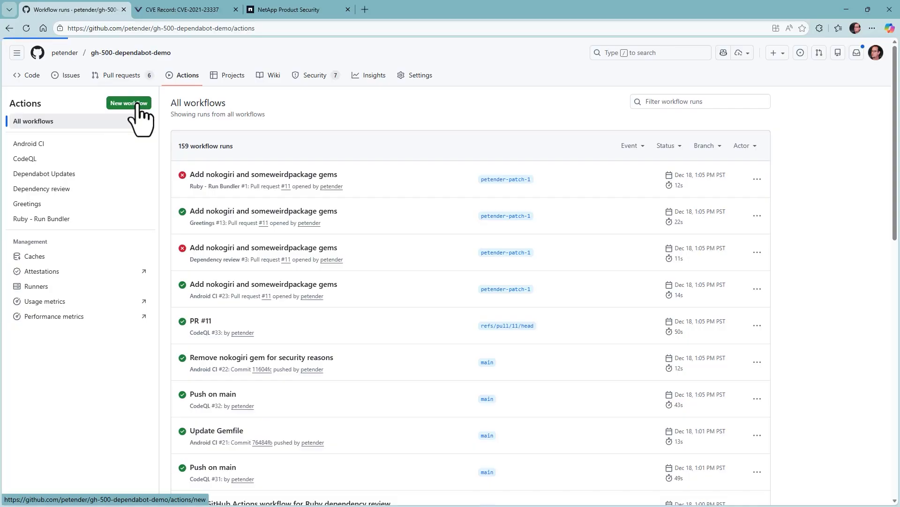
{"action": "left_click", "coordinate": [242, 183]}
{"action": "type", "text": "depend"}
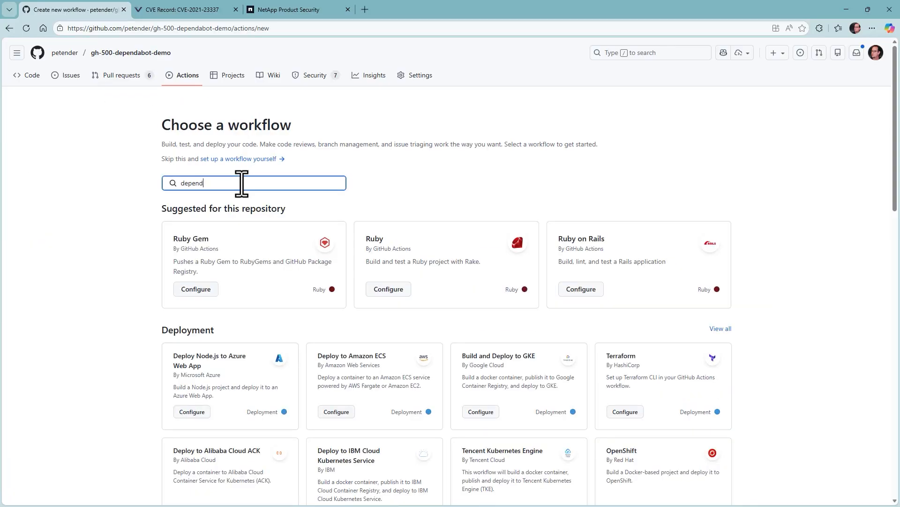
{"action": "type", "text": "ency review"}
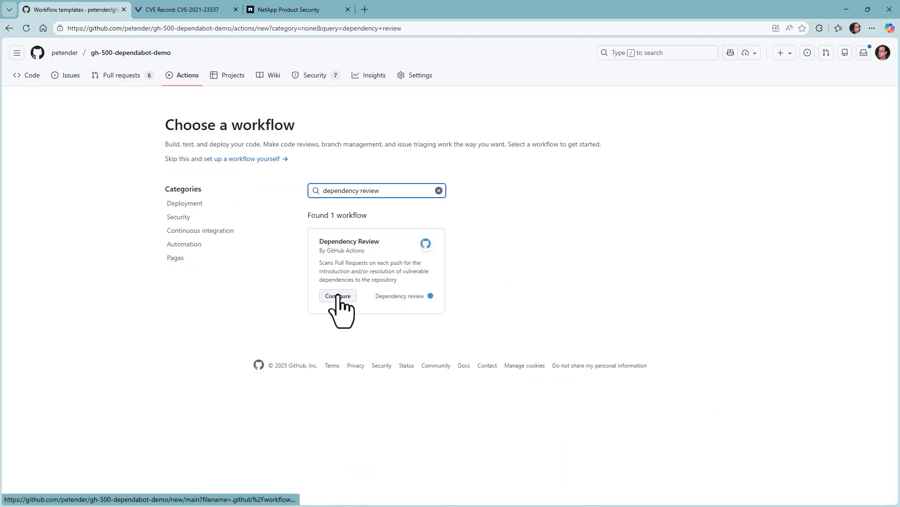
{"action": "left_click", "coordinate": [338, 296]}
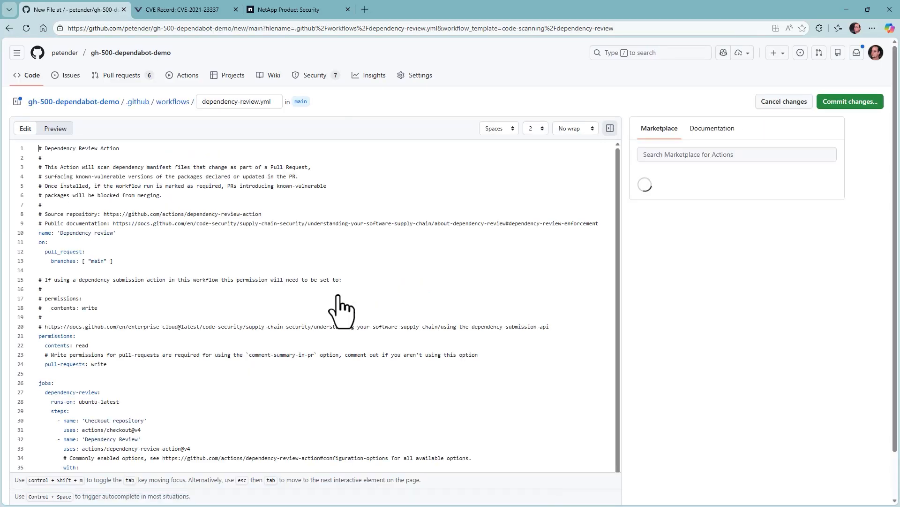
Review the draft's actions/checkout@v4 and dependency-review-action lines, then head to the workflows folder
{"action": "scroll", "coordinate": [234, 374], "scroll_direction": "down", "scroll_amount": 1}
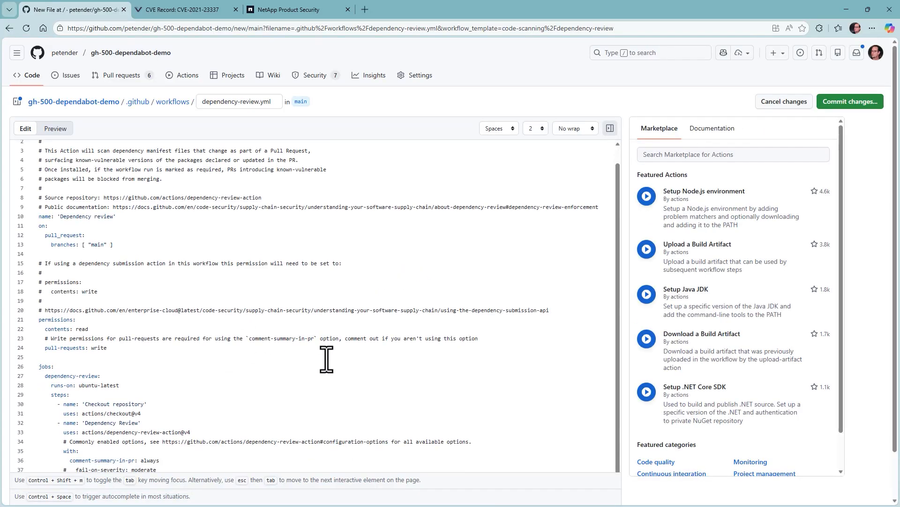
{"action": "scroll", "coordinate": [275, 353], "scroll_direction": "down", "scroll_amount": 1}
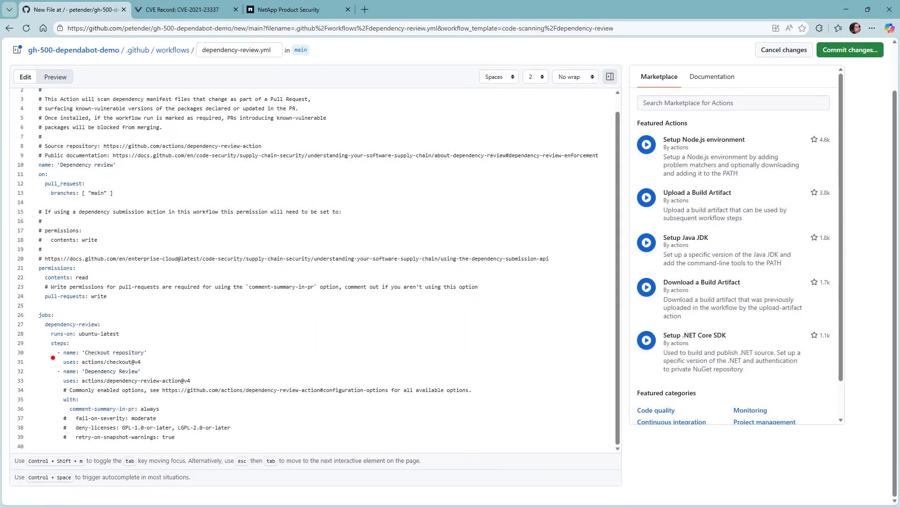
{"action": "mouse_move", "coordinate": [51, 353]}
{"action": "left_mouse_down"}
{"action": "mouse_move", "coordinate": [121, 373]}
{"action": "mouse_move", "coordinate": [165, 369]}
{"action": "left_mouse_up"}
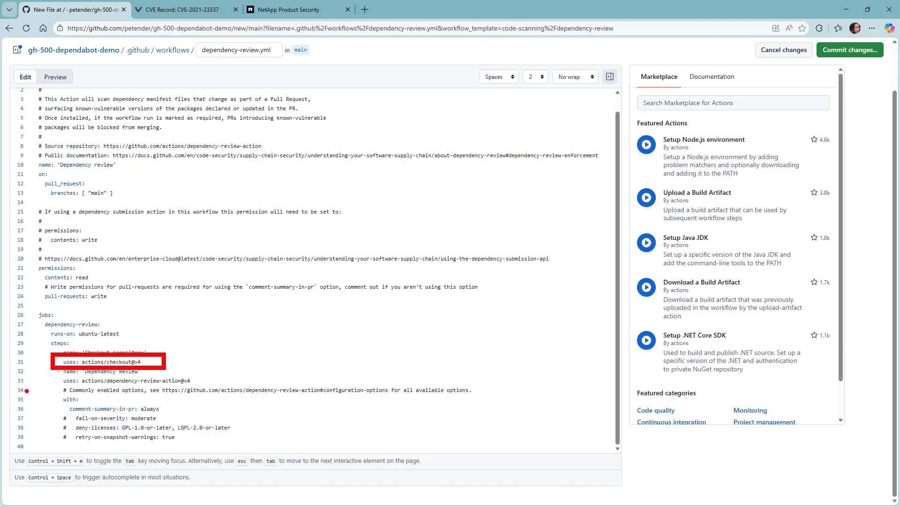
{"action": "mouse_move", "coordinate": [54, 375]}
{"action": "left_mouse_down"}
{"action": "mouse_move", "coordinate": [59, 389]}
{"action": "mouse_move", "coordinate": [212, 395]}
{"action": "left_mouse_up"}
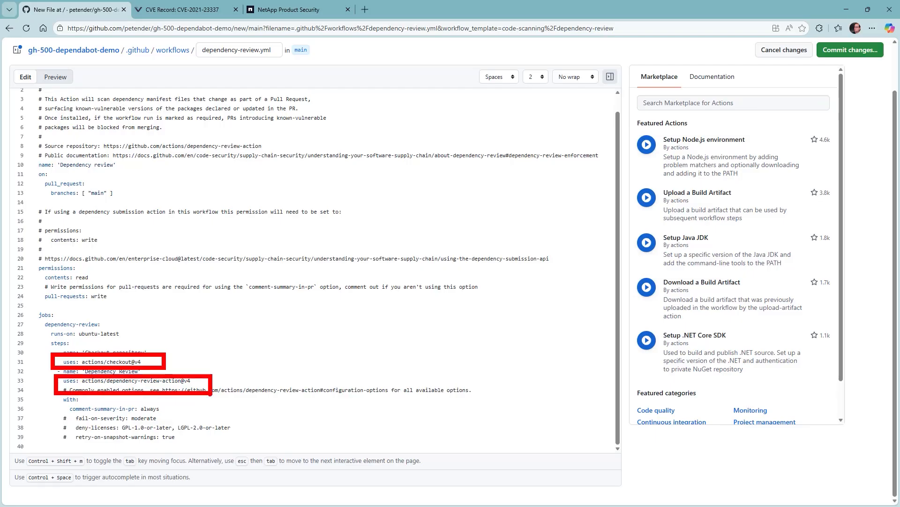
{"action": "key", "text": "Escape"}
{"action": "scroll", "coordinate": [322, 261], "scroll_direction": "up", "scroll_amount": 1}
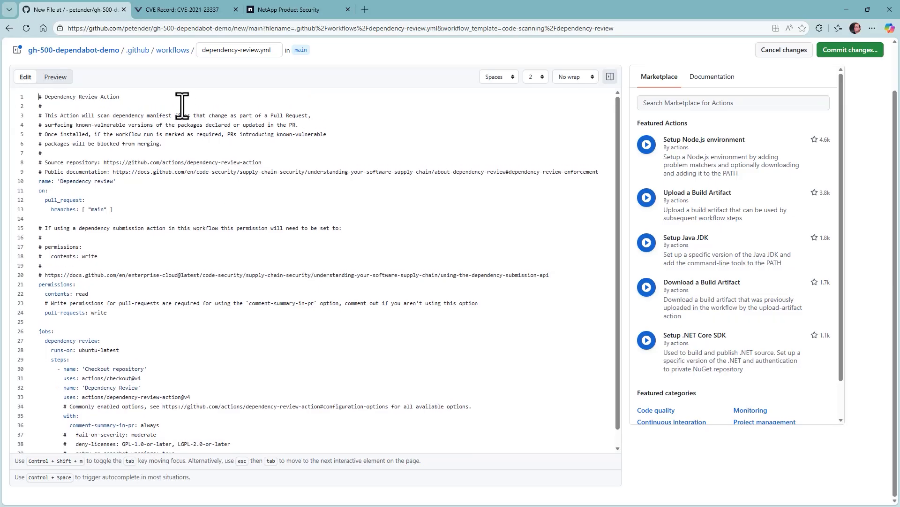
{"action": "left_click", "coordinate": [172, 50]}
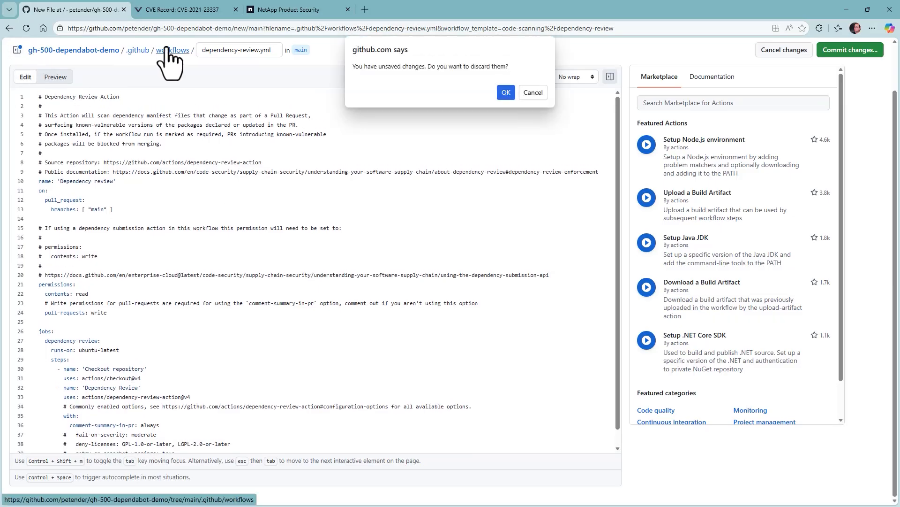
Discard the draft and view the existing 40-line dependency-review.yml, with workflow_dispatch commented out
{"action": "left_click", "coordinate": [507, 90]}
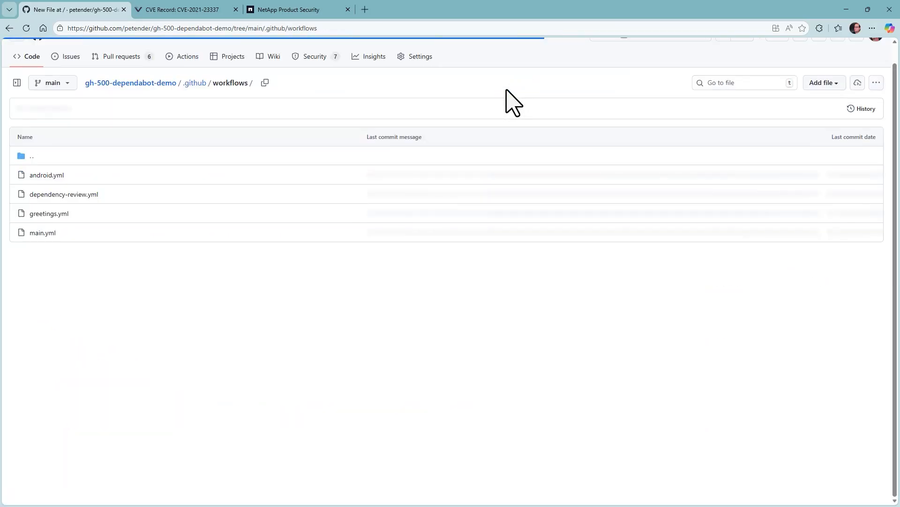
{"action": "left_click", "coordinate": [68, 194]}
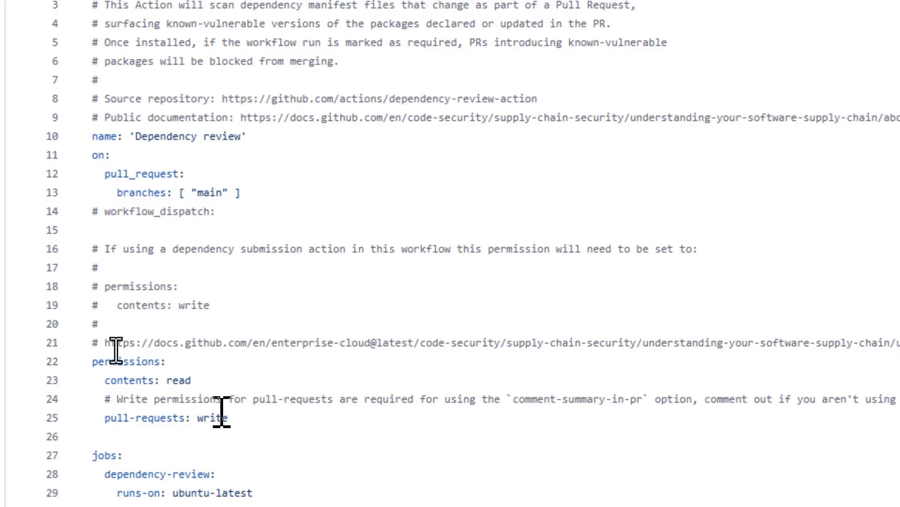
{"action": "scroll", "coordinate": [269, 405], "scroll_direction": "down", "scroll_amount": 5}
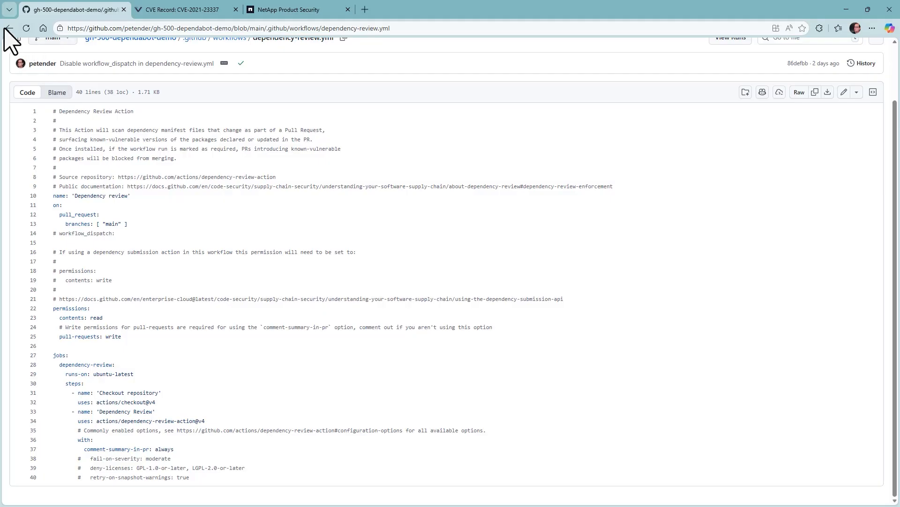
{"action": "left_click", "coordinate": [9, 29]}
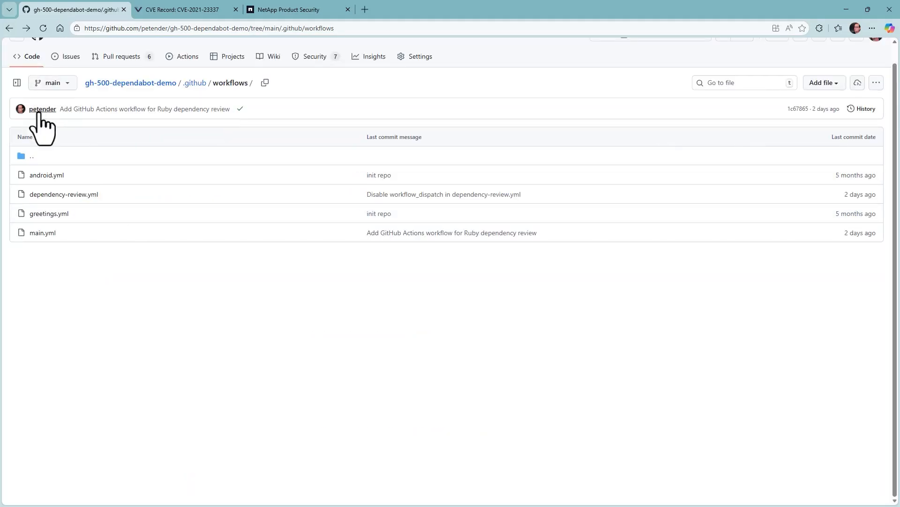
Add gem 'nokogiri' '1.010.0' with comment '# this is just for the demo' to ruby/Gemfile
{"action": "left_click", "coordinate": [31, 58]}
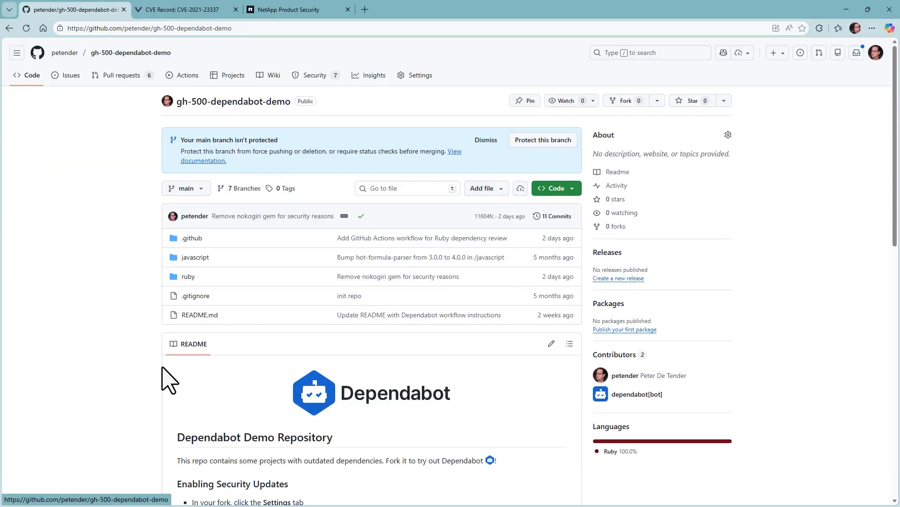
{"action": "left_click", "coordinate": [188, 277]}
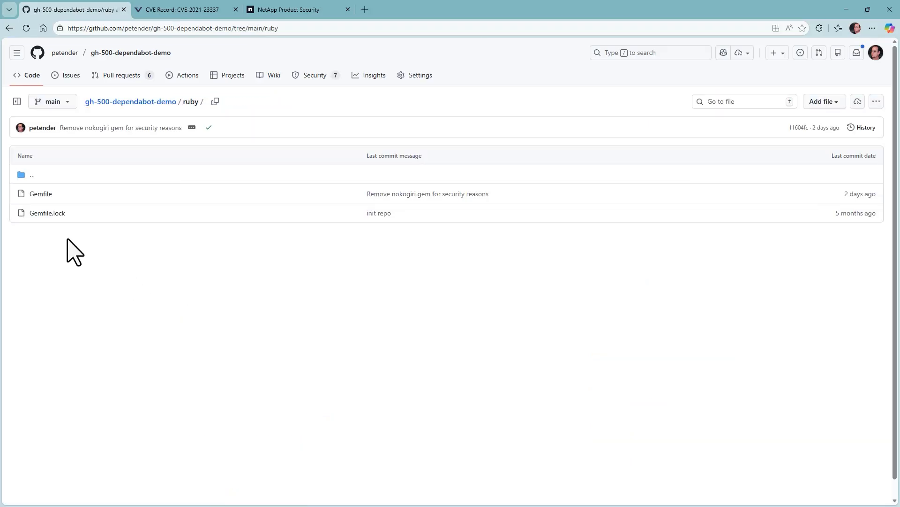
{"action": "left_click", "coordinate": [37, 194]}
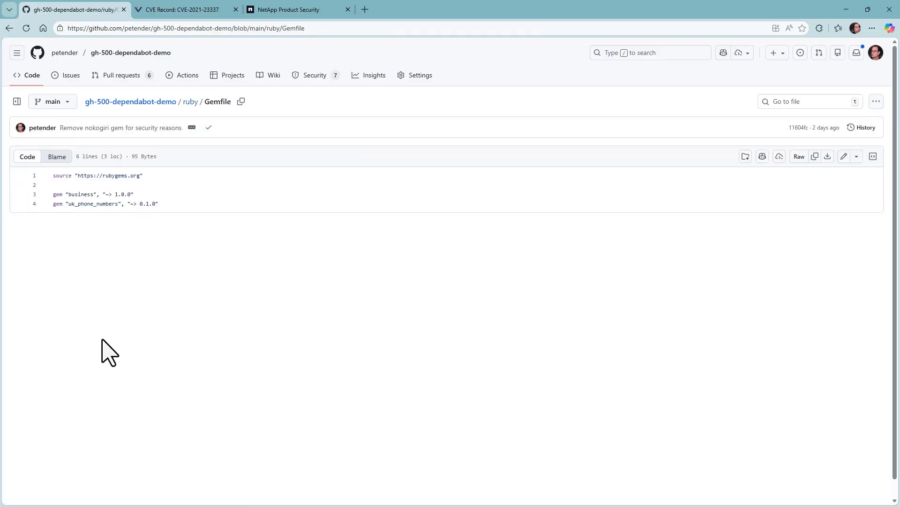
{"action": "left_click", "coordinate": [844, 157]}
{"action": "left_click", "coordinate": [85, 207]}
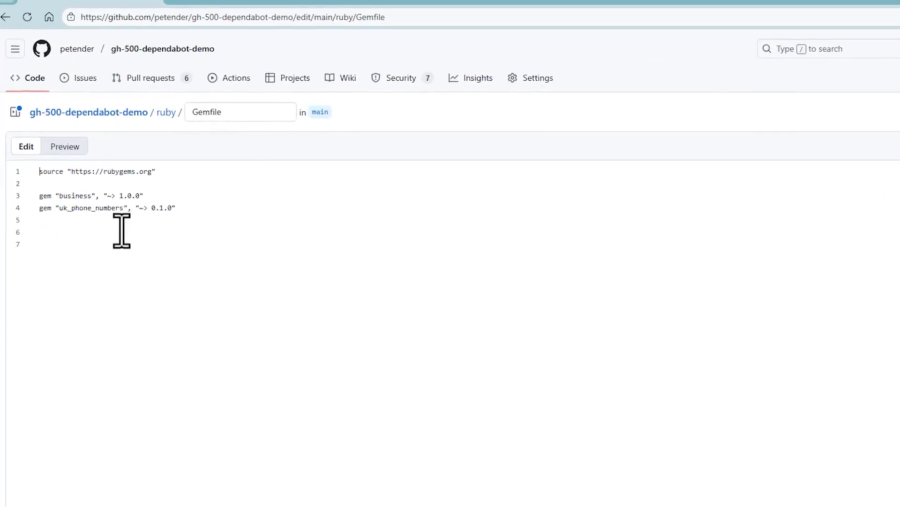
{"action": "type", "text": "gem"}
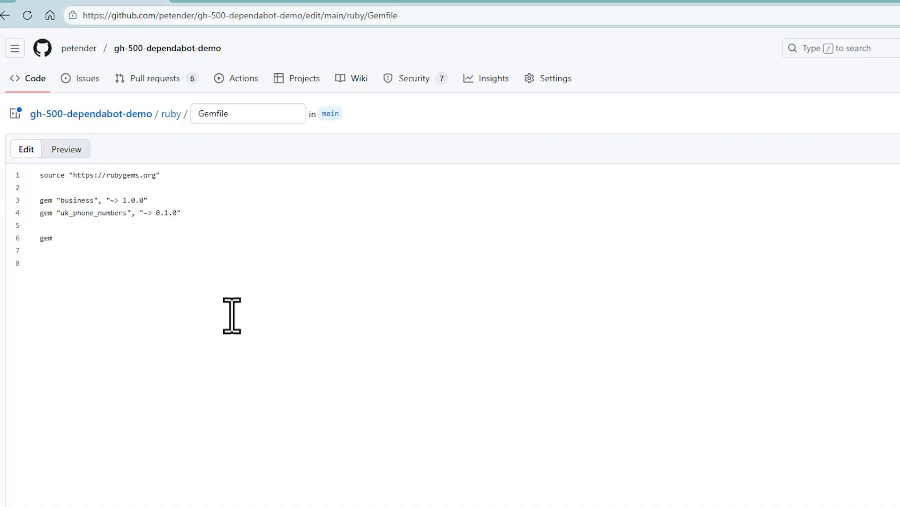
{"action": "type", "text": " 'nokogiri'"}
{"action": "type", "text": "'1.010.0"}
{"action": "type", "text": "' # this is just for the demo"}
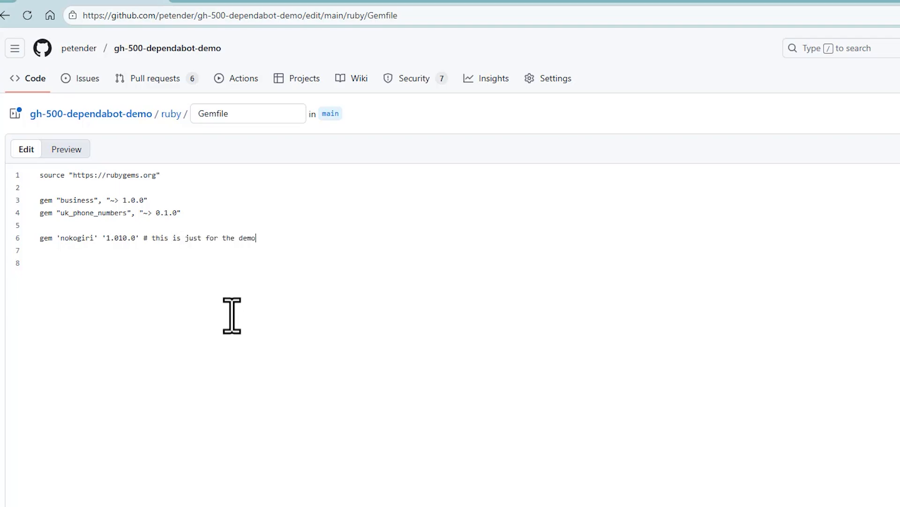
Commit the Gemfile change directly to main as 'Add nokogiri gem to Gemfile'
{"action": "left_click", "coordinate": [868, 102]}
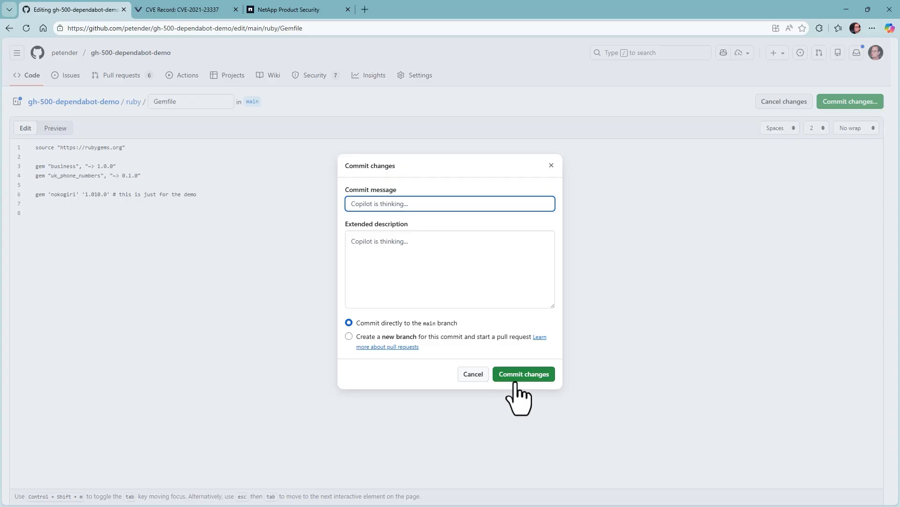
{"action": "left_click", "coordinate": [378, 342]}
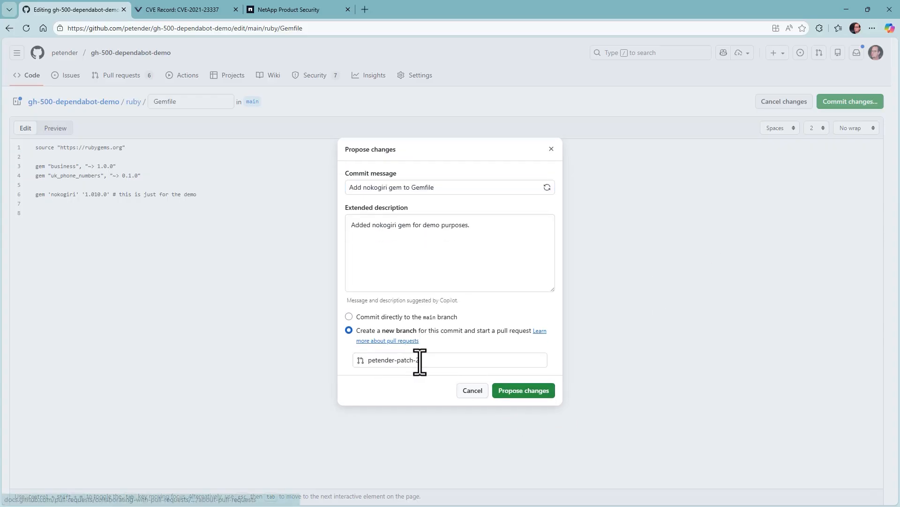
{"action": "left_click", "coordinate": [408, 317]}
{"action": "left_click", "coordinate": [530, 380]}
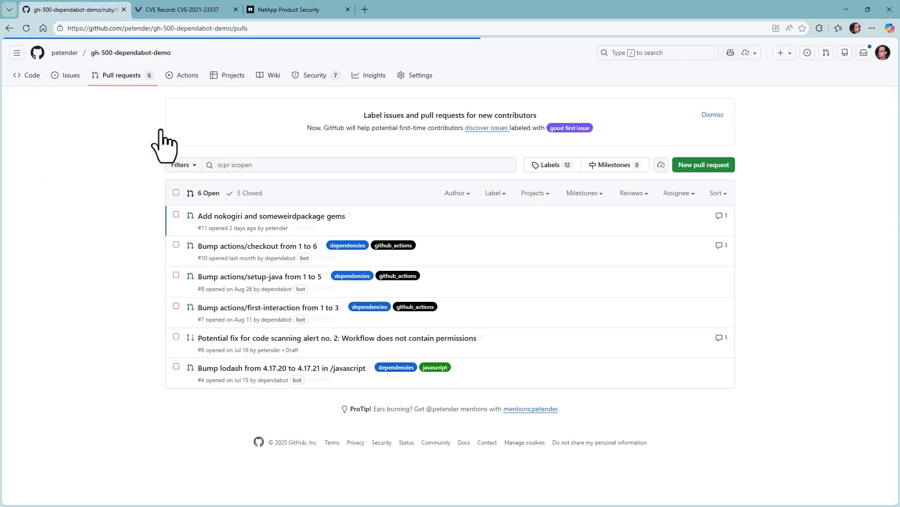
Open PR #11 and show Dependency Review flagging nokogiri 1.10.0 as 1 vulnerable package
{"action": "left_click", "coordinate": [268, 217]}
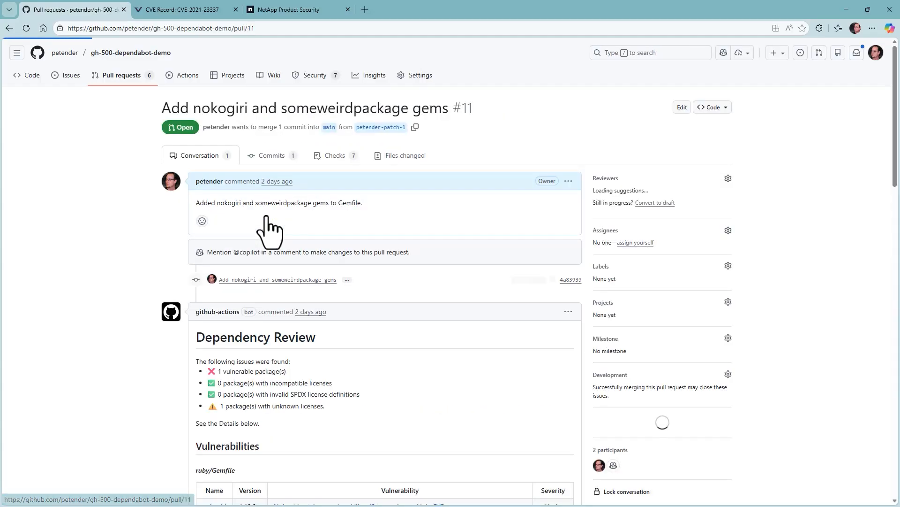
{"action": "scroll", "coordinate": [375, 356], "scroll_direction": "down", "scroll_amount": 1}
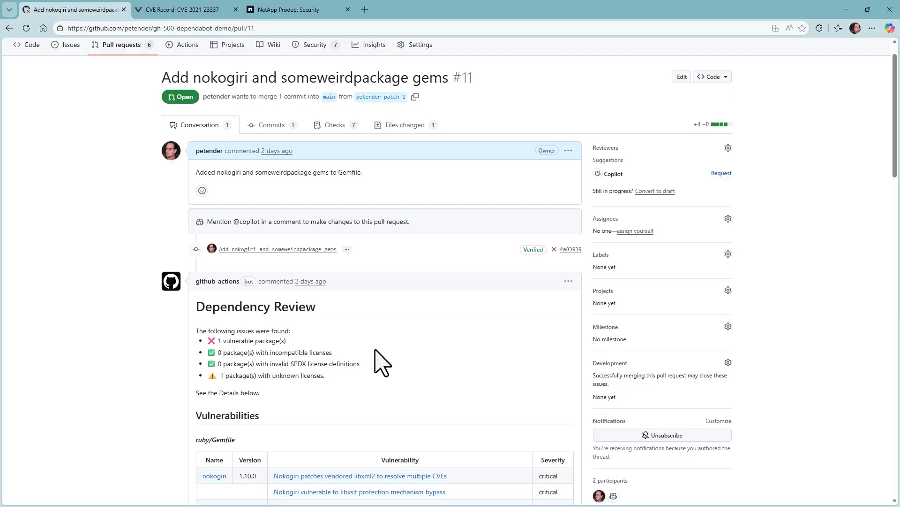
{"action": "scroll", "coordinate": [347, 365], "scroll_direction": "down", "scroll_amount": 1}
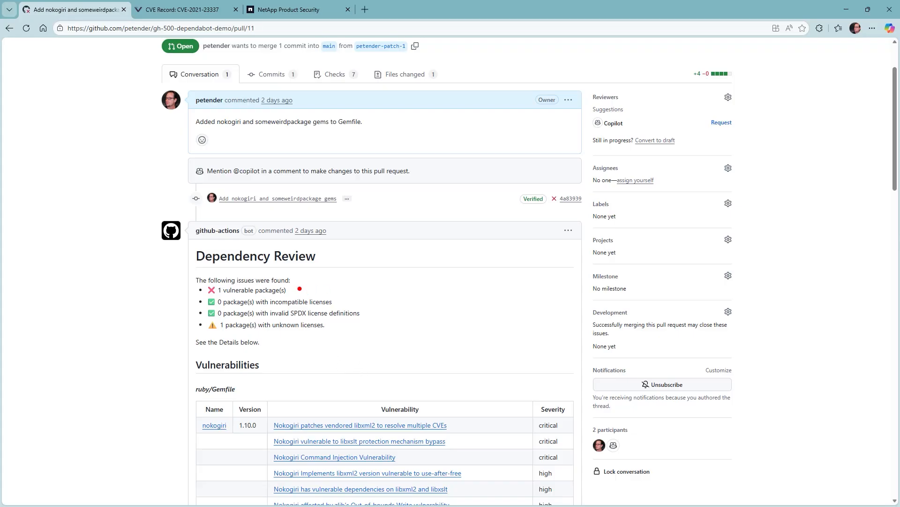
{"action": "left_click_drag", "start_coordinate": [299, 288], "coordinate": [343, 270]}
{"action": "left_click_drag", "start_coordinate": [323, 334], "coordinate": [342, 340]}
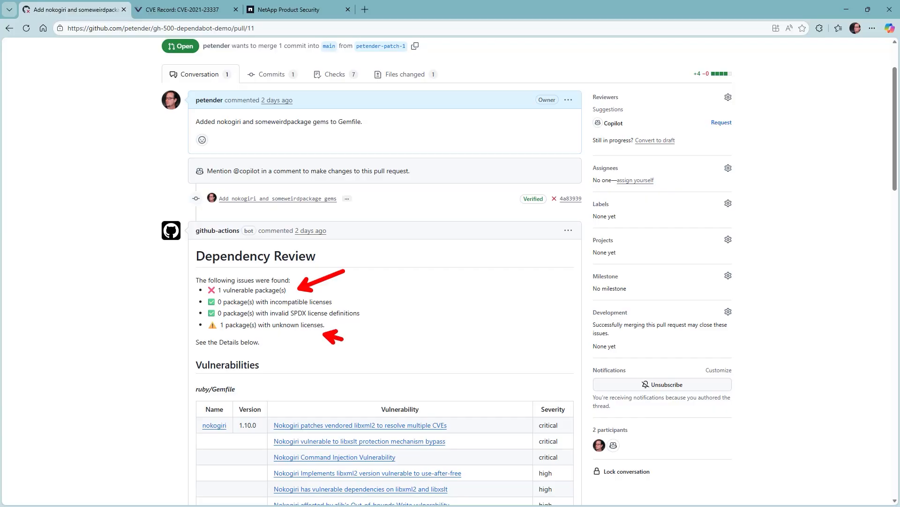
{"action": "scroll", "coordinate": [345, 349], "scroll_direction": "down", "scroll_amount": 5}
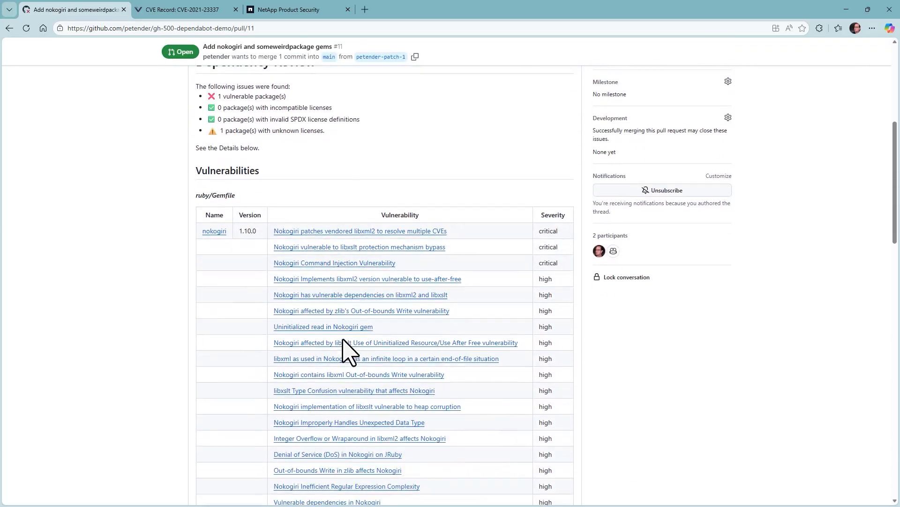